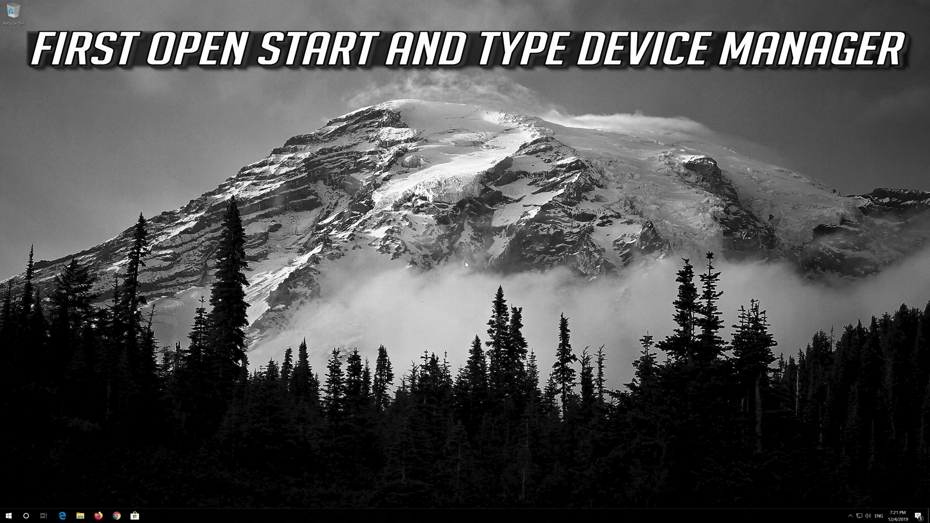
# Step: Search for "device manager", open Device Manager and move its window toward the middle of the desktop
pyautogui.press('super')
pyautogui.write('dev')
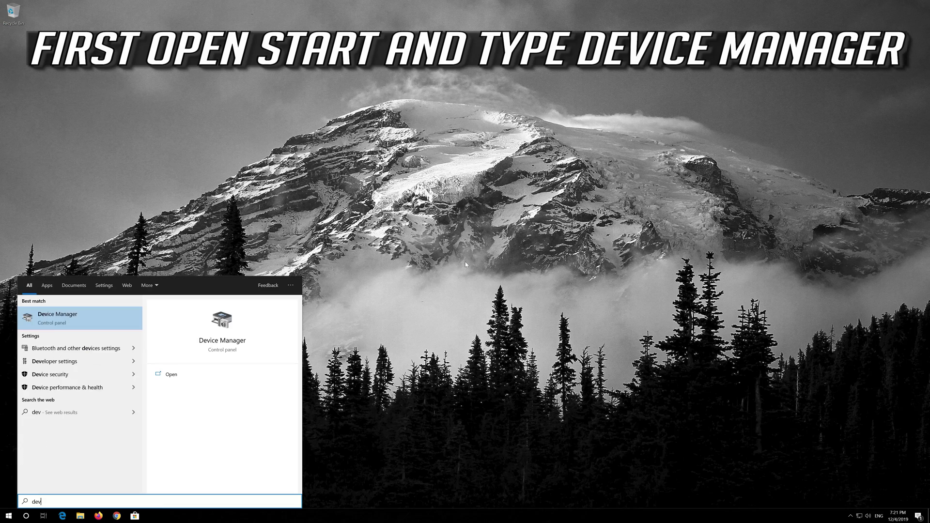
pyautogui.write('ice manager')
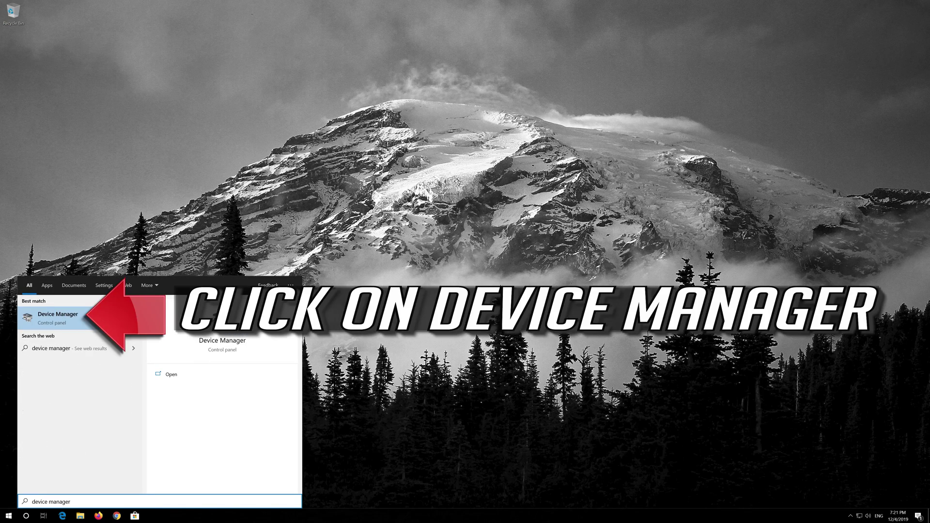
pyautogui.click(68, 319)
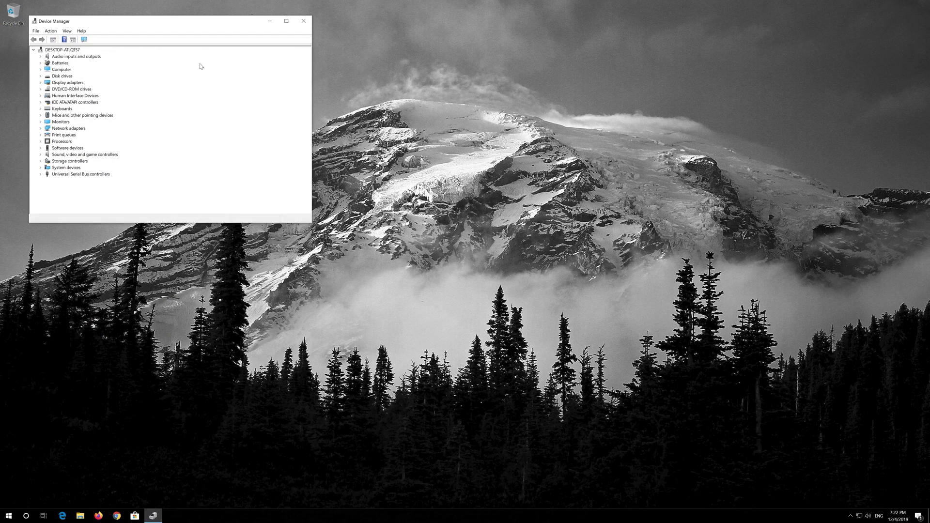
pyautogui.moveTo(193, 28); pyautogui.dragTo(454, 130)
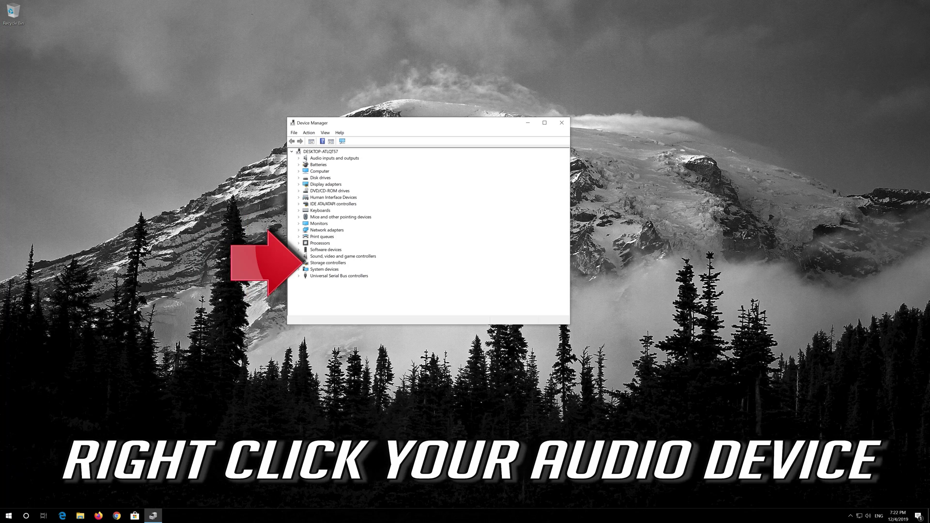
# Step: Search automatically for updated drivers for the High Definition Audio Device under Sound, video and game controllers, and check Windows Update for updates too
pyautogui.click(299, 256)
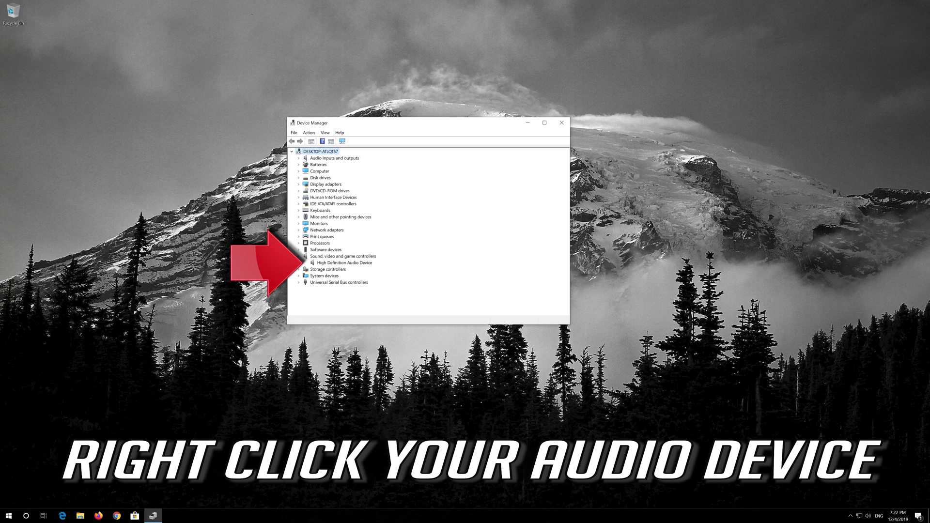
pyautogui.click(313, 265)
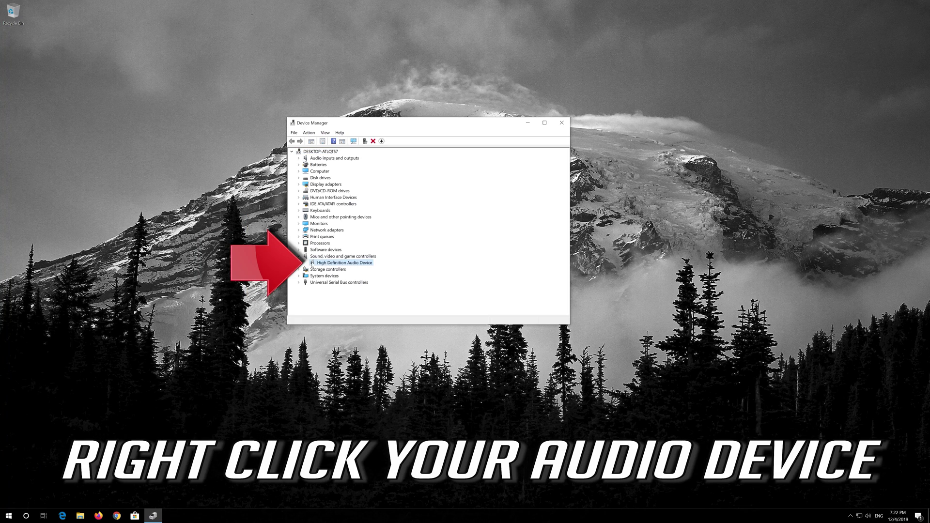
pyautogui.rightClick(359, 265)
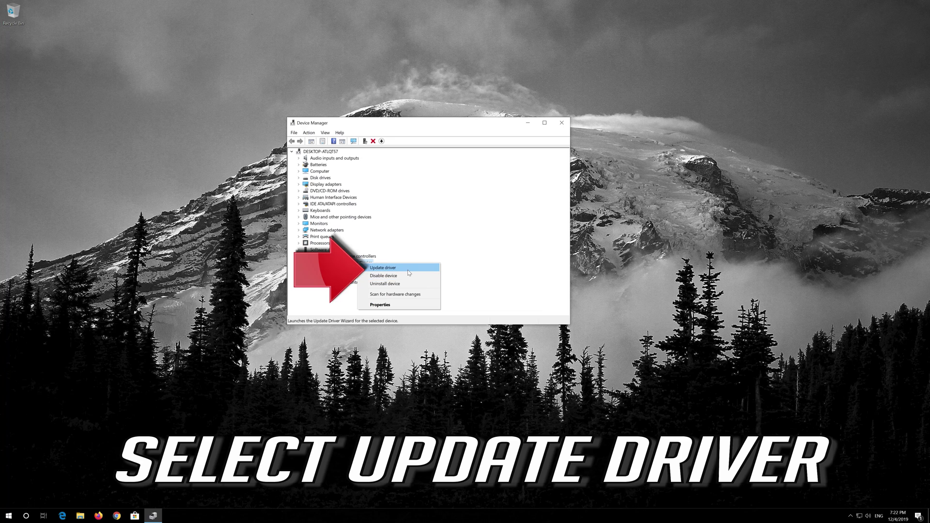
pyautogui.click(409, 270)
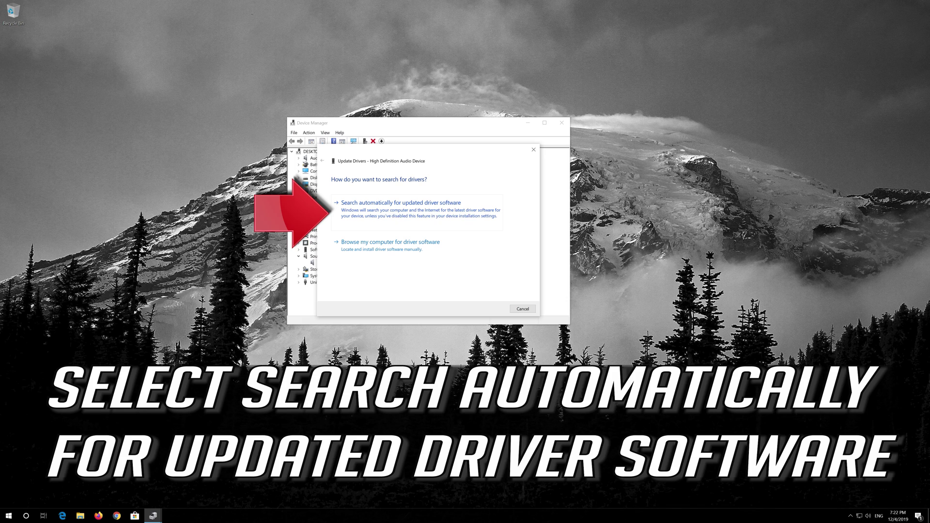
pyautogui.click(419, 214)
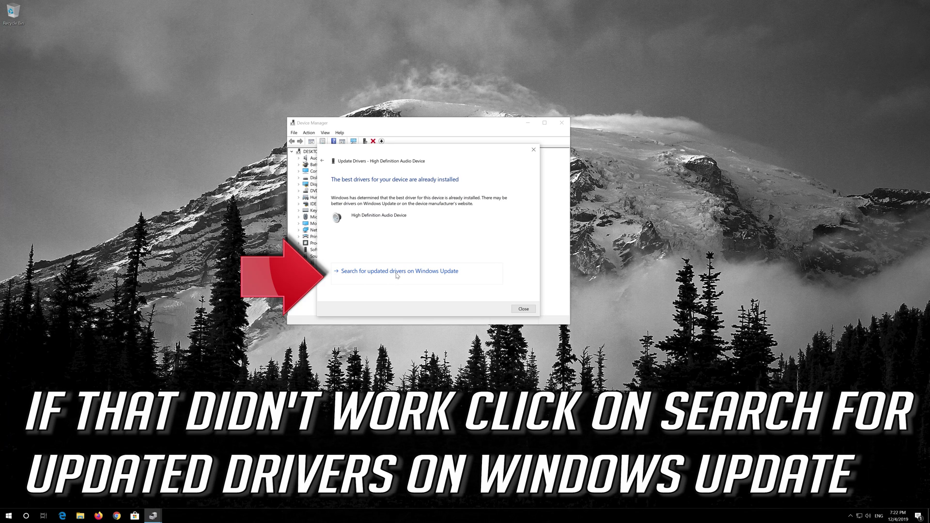
pyautogui.click(396, 272)
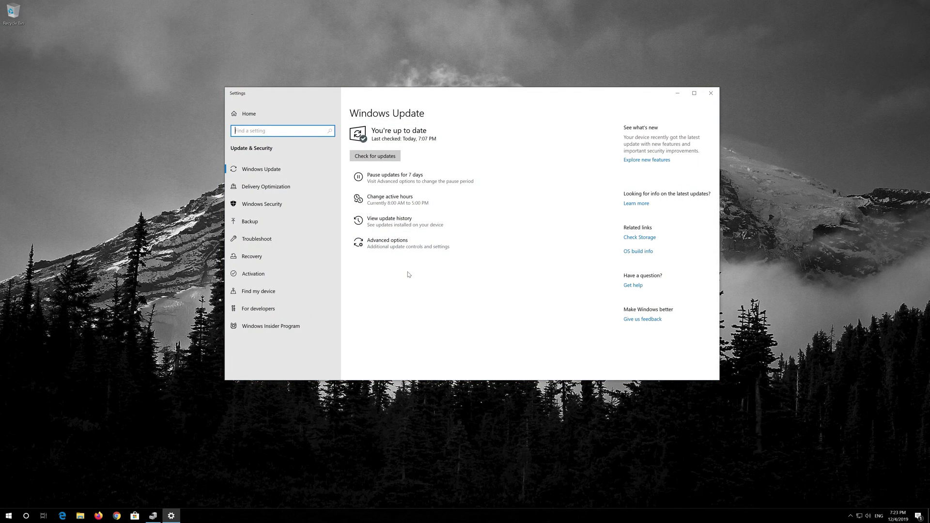
pyautogui.click(369, 158)
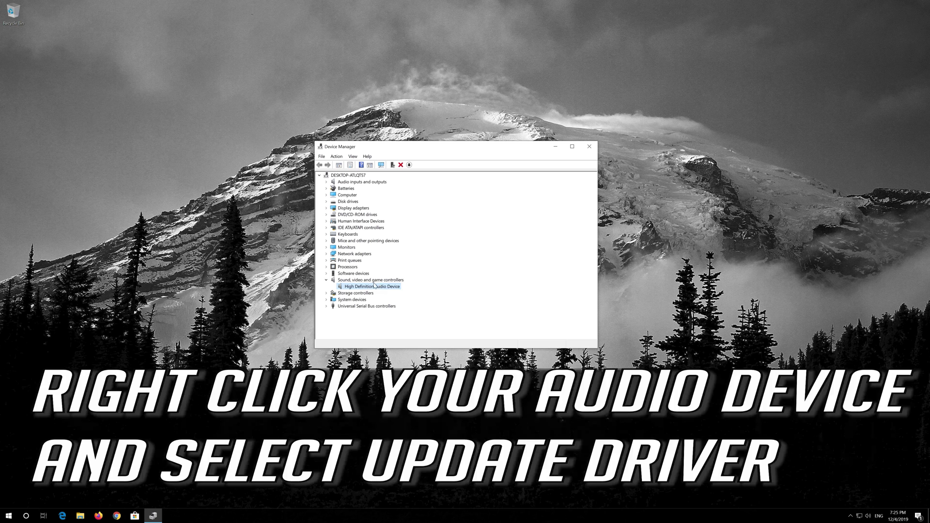
# Step: Manually install the High Definition Audio Device driver from the list of available drivers on the computer, accepting the compatibility warning
pyautogui.rightClick(374, 286)
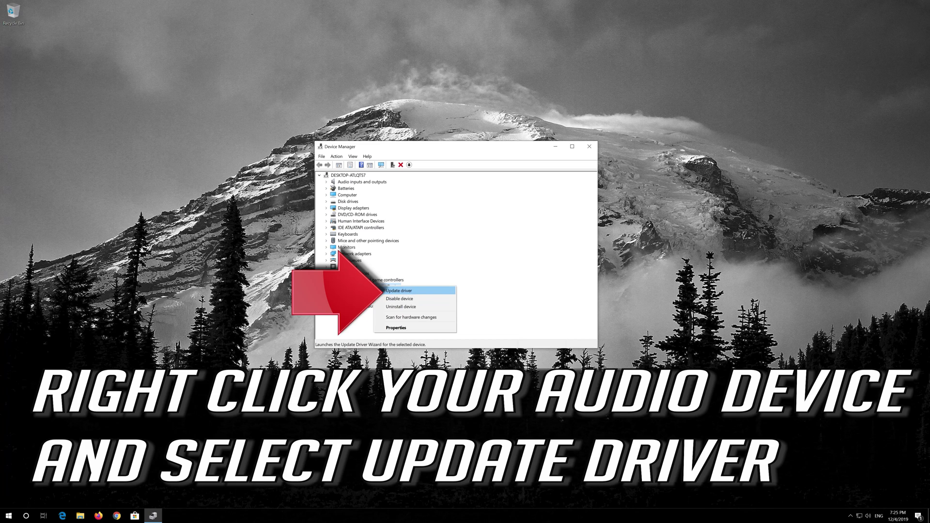
pyautogui.click(435, 293)
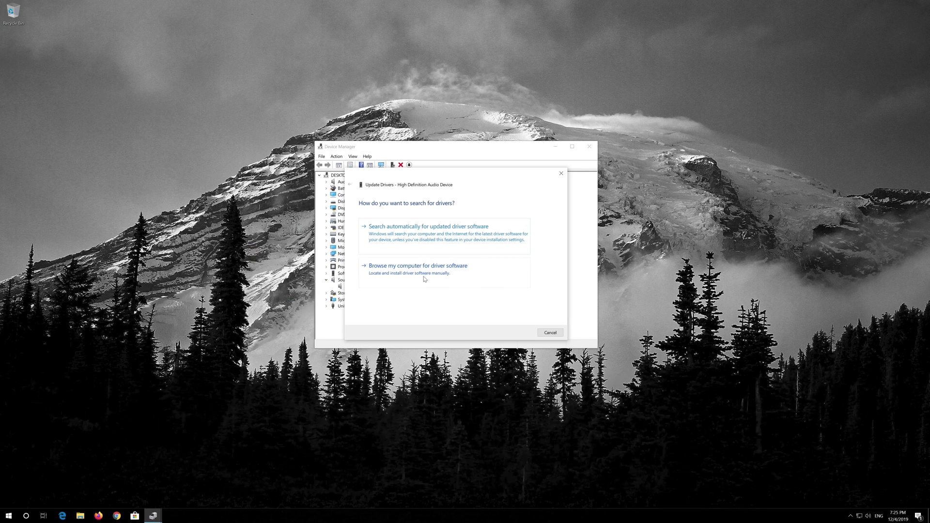
pyautogui.click(424, 277)
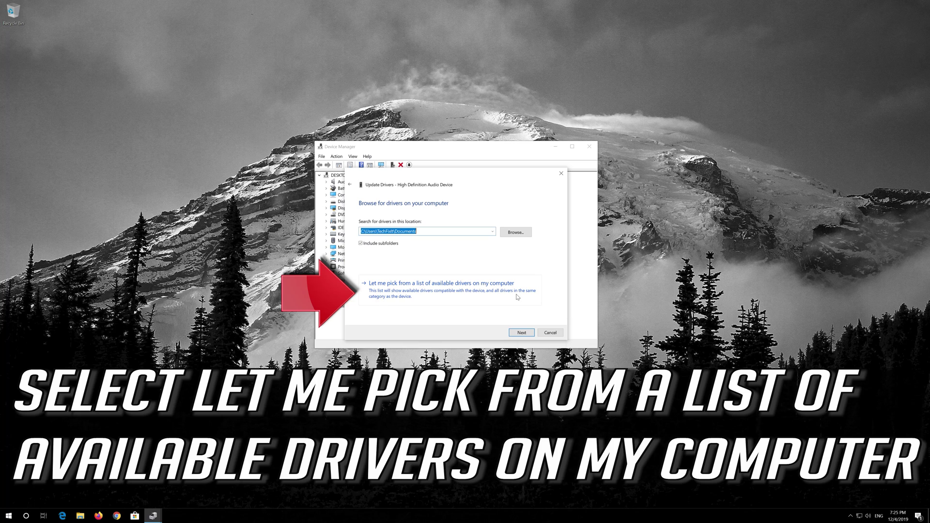
pyautogui.click(453, 298)
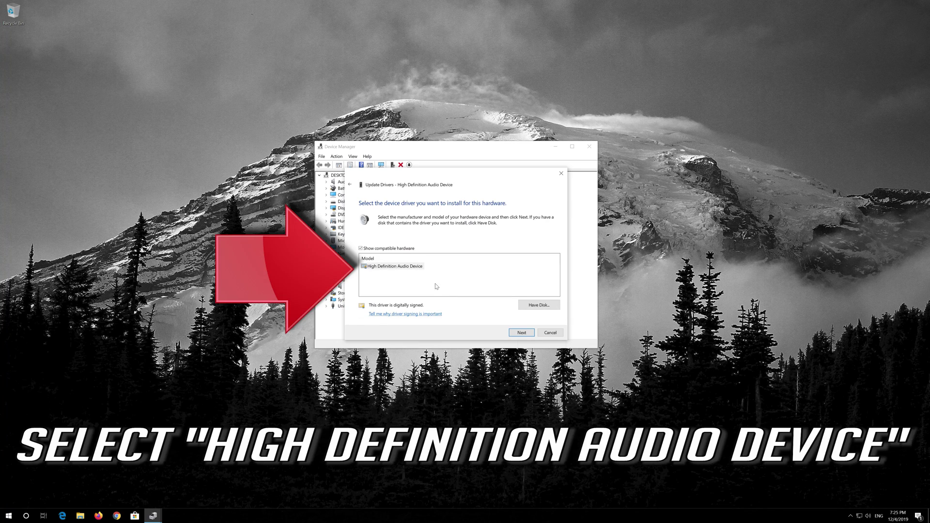
pyautogui.click(402, 270)
pyautogui.click(513, 335)
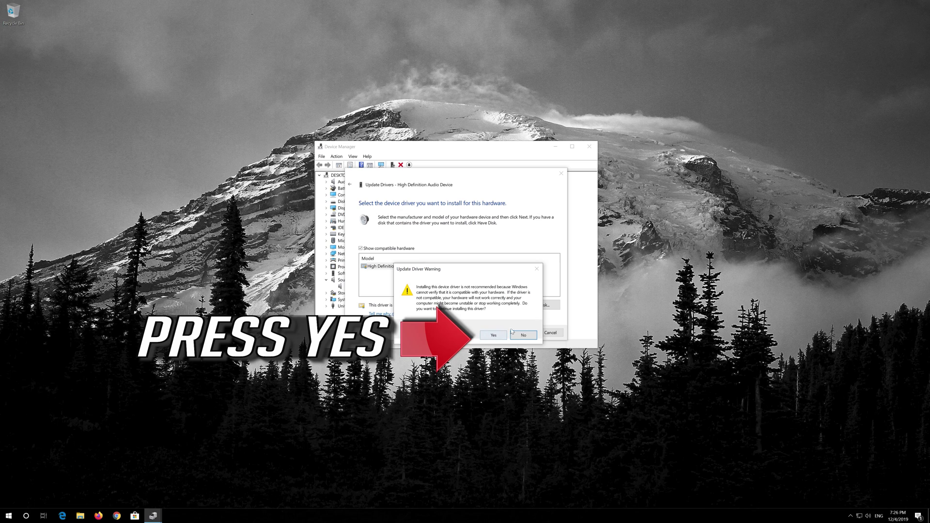
pyautogui.click(486, 336)
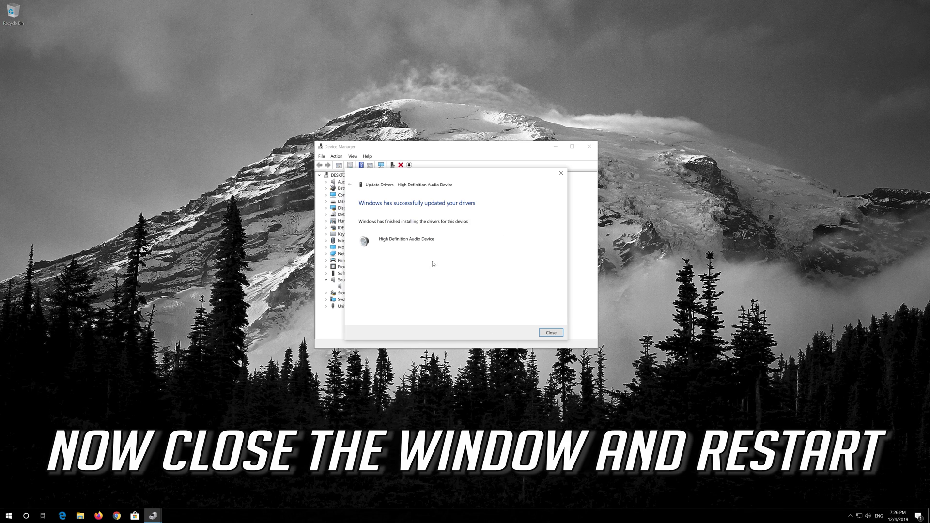
pyautogui.click(551, 333)
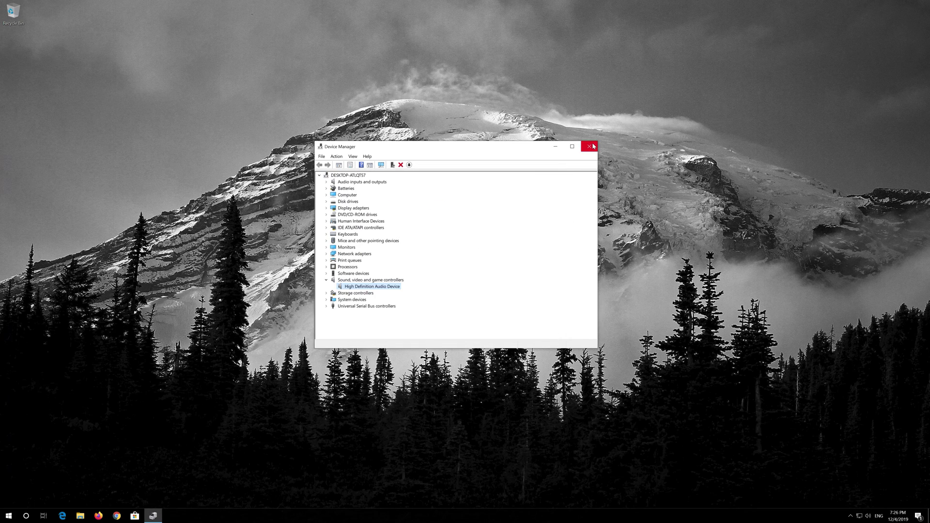
# Step: Close Device Manager and restart the computer
pyautogui.click(589, 146)
pyautogui.click(9, 516)
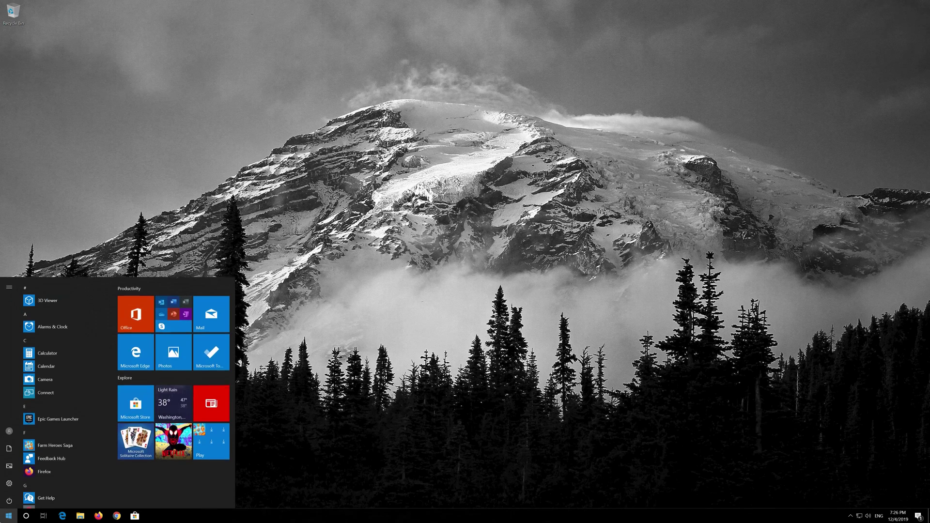
pyautogui.click(9, 501)
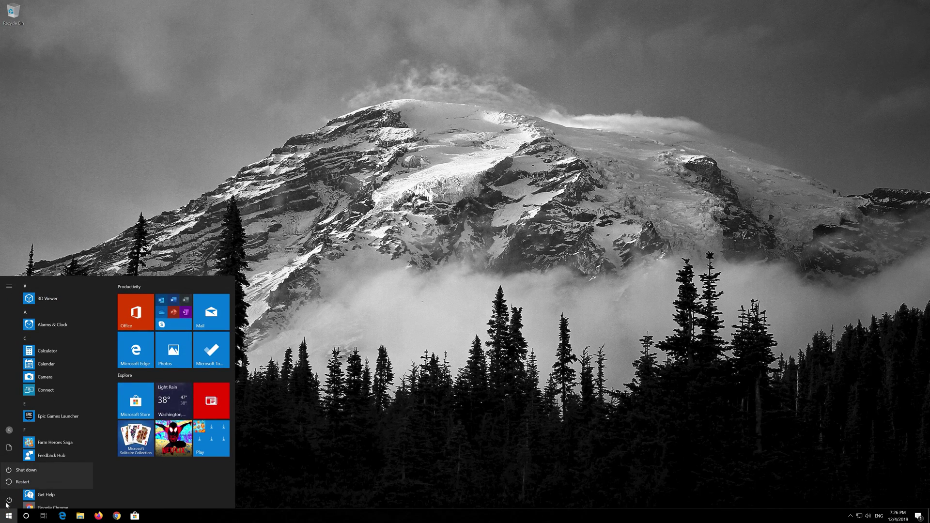
pyautogui.click(22, 482)
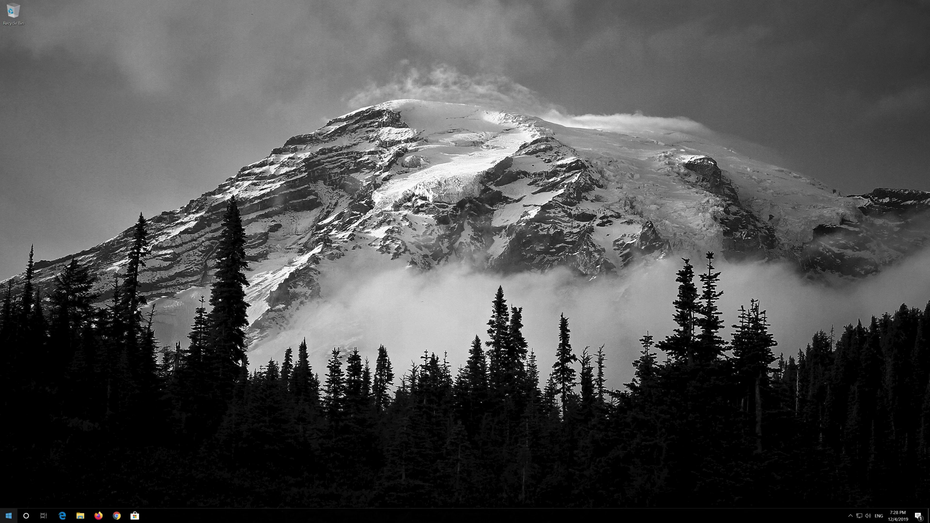
# Step: Open the Sound page of the System settings in Windows Settings
pyautogui.press('super')
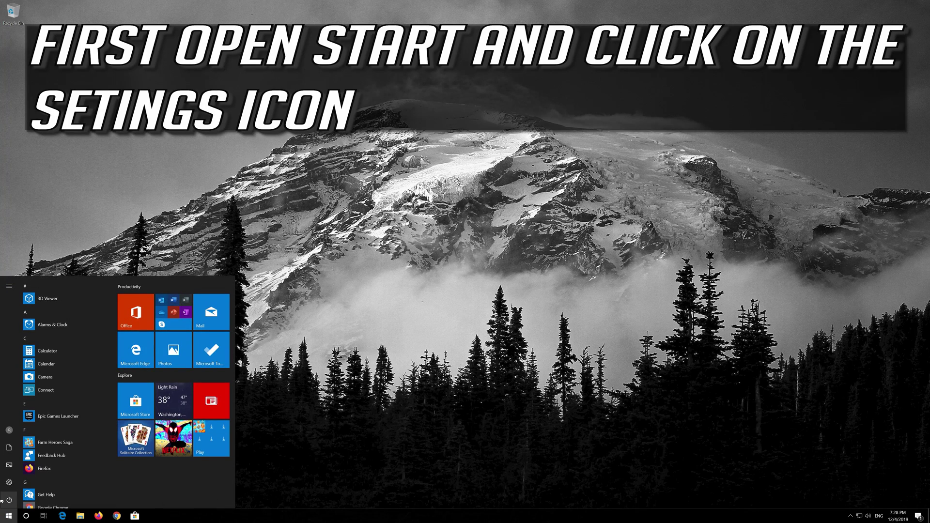
pyautogui.moveTo(10, 483)
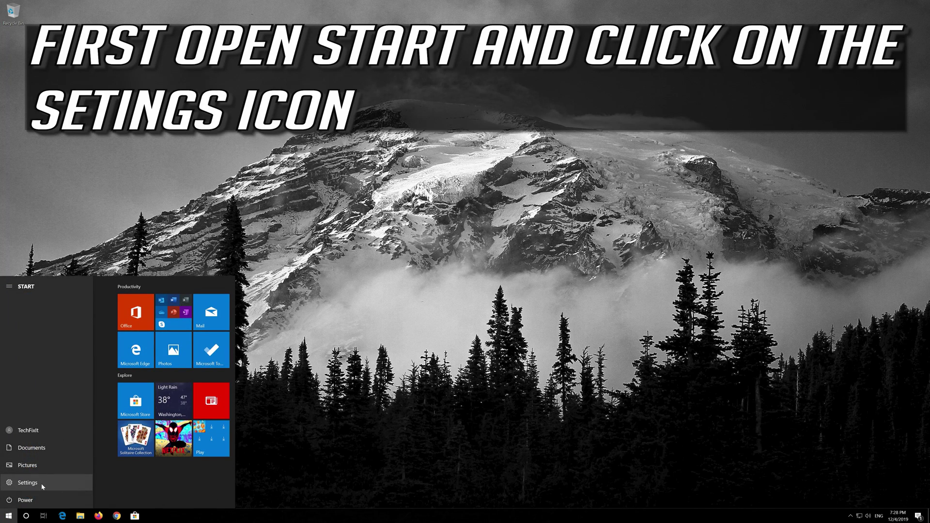
pyautogui.click(27, 483)
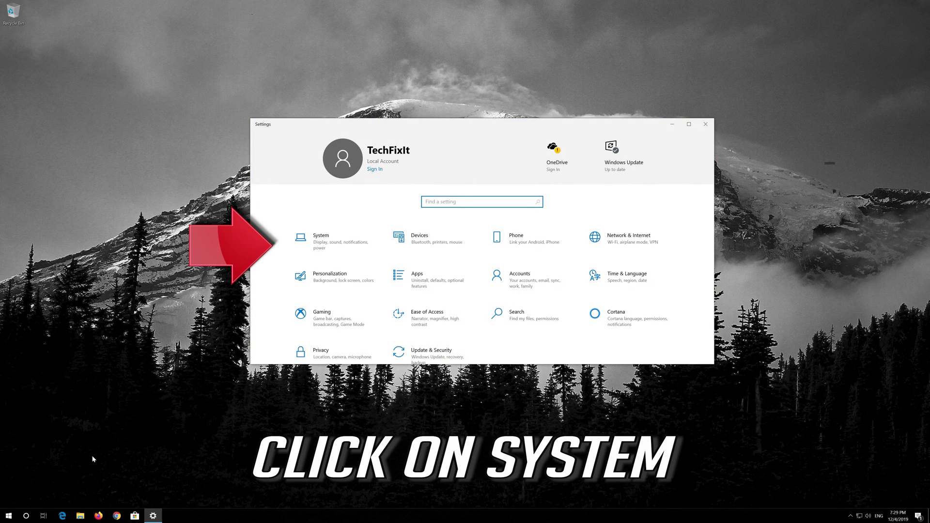
pyautogui.click(335, 248)
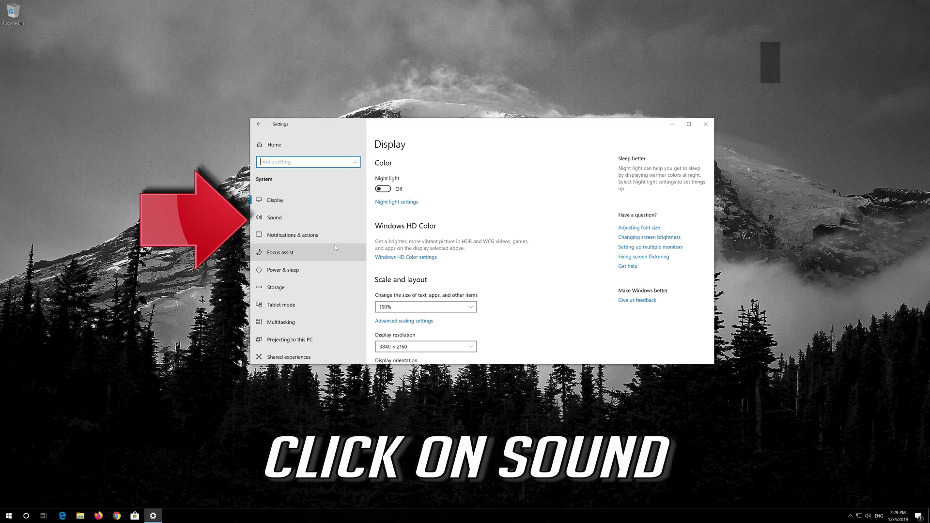
pyautogui.click(301, 218)
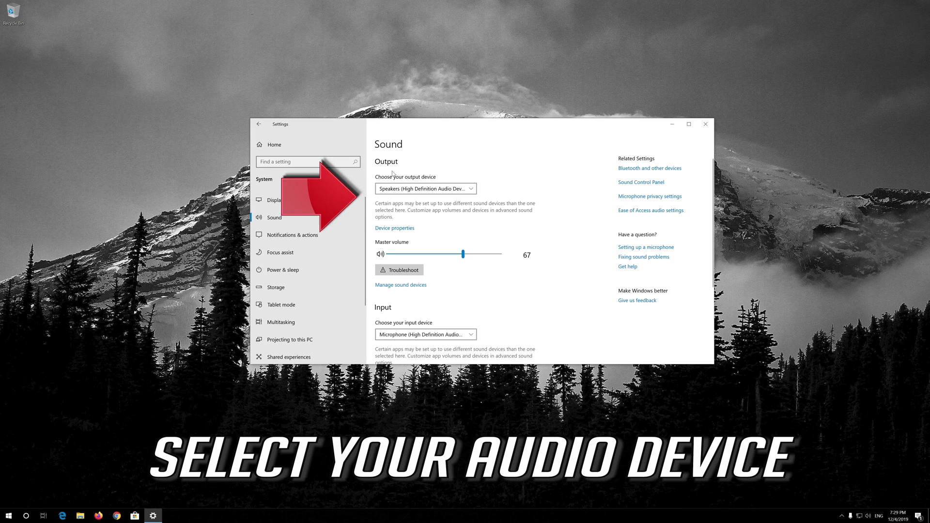
# Step: Keep Speakers (High Definition Audio Device) as the output device and run the audio troubleshooter on the Speakers
pyautogui.click(405, 188)
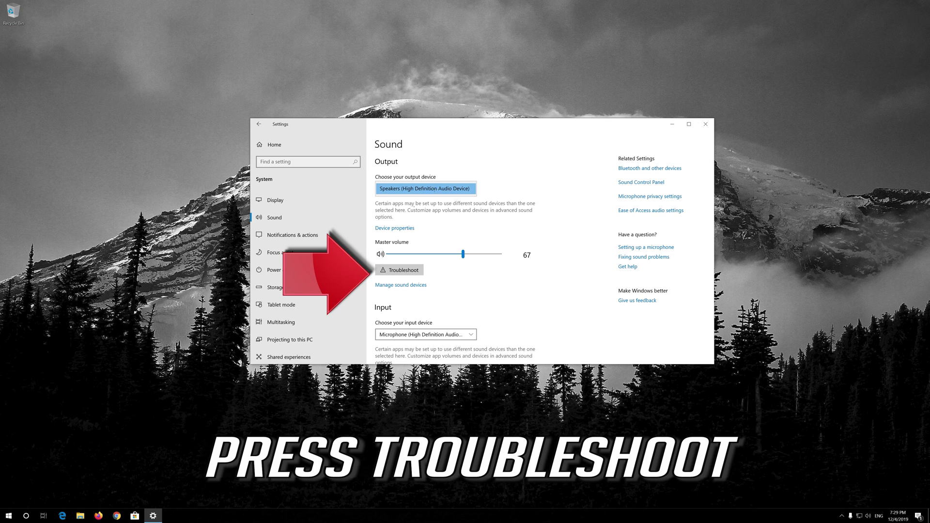
pyautogui.click(401, 274)
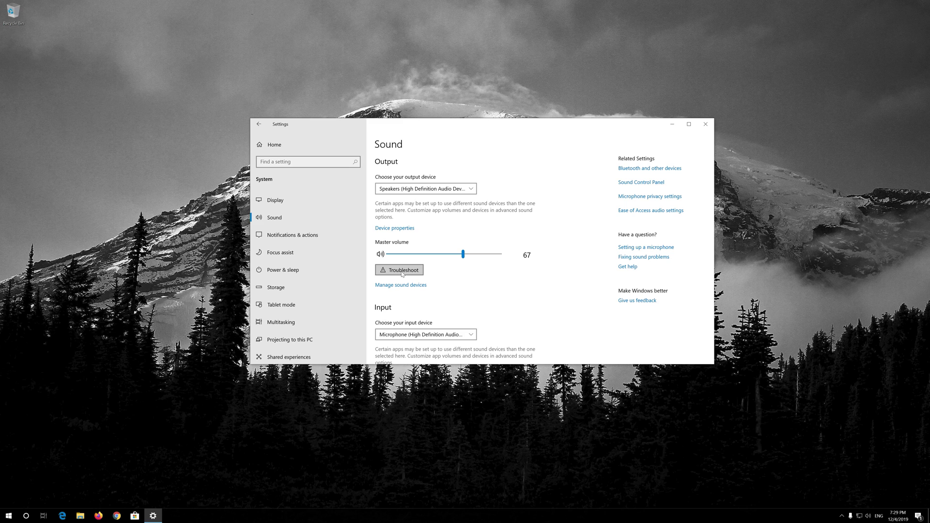
pyautogui.click(401, 274)
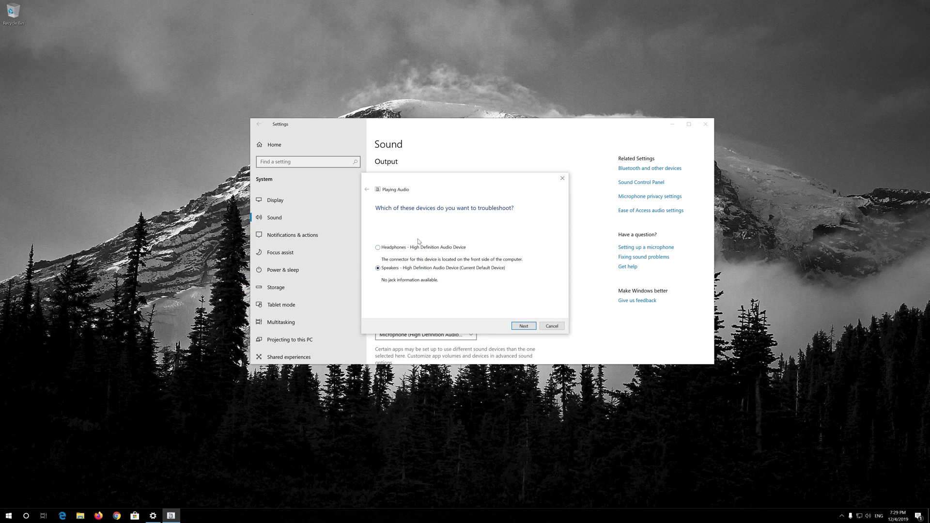
pyautogui.click(523, 326)
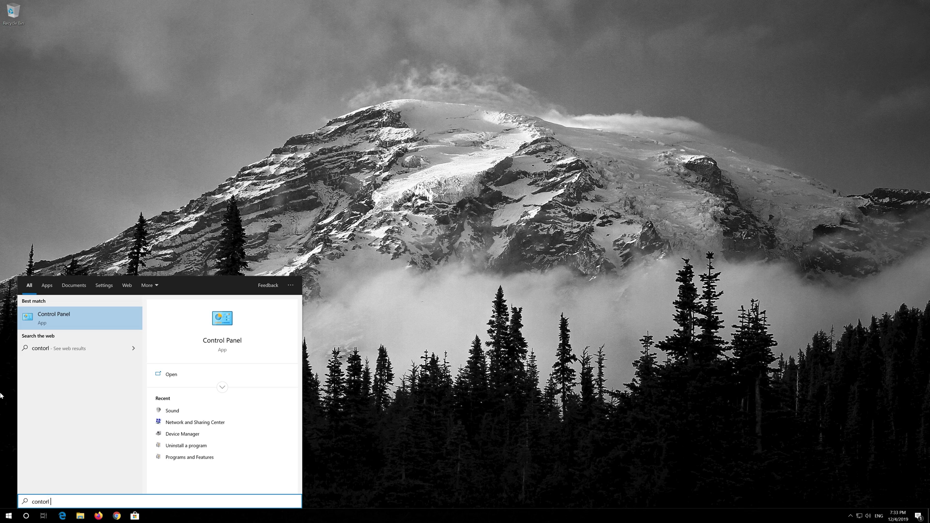
# Step: Open Control Panel, bring up the Sound dialog from Hardware and Sound, and move it over the Control Panel window
pyautogui.write('panel')
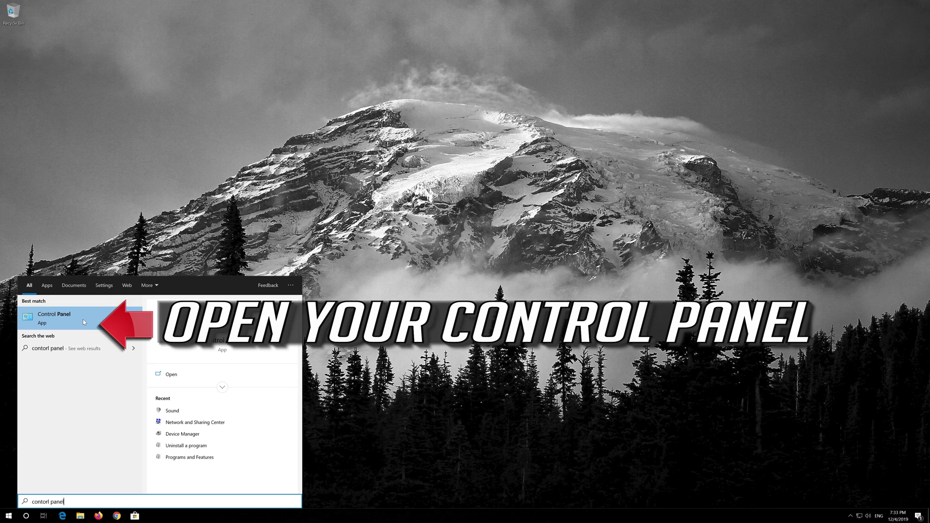
pyautogui.click(83, 322)
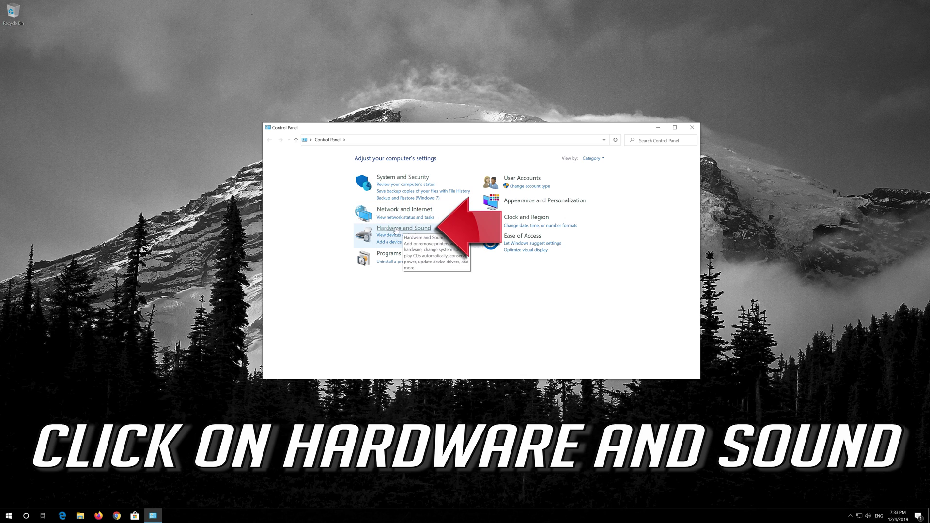
pyautogui.click(420, 228)
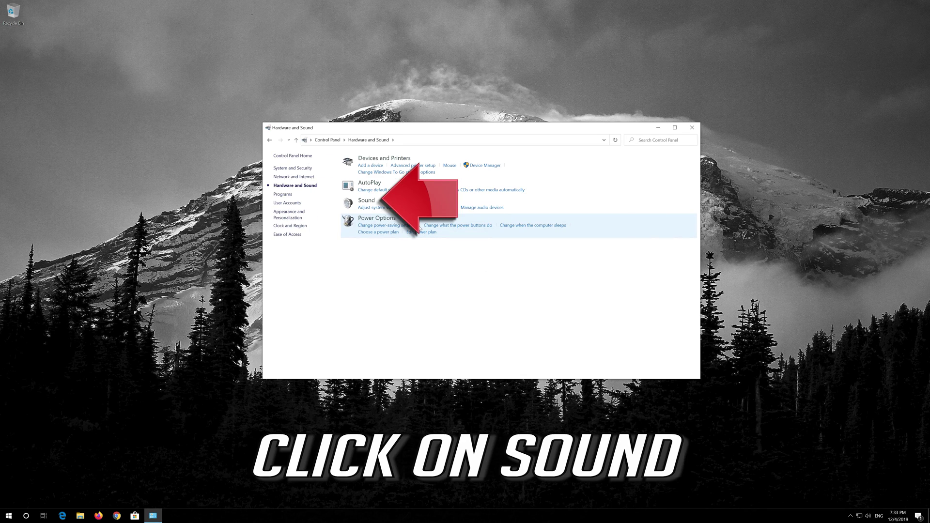
pyautogui.click(367, 200)
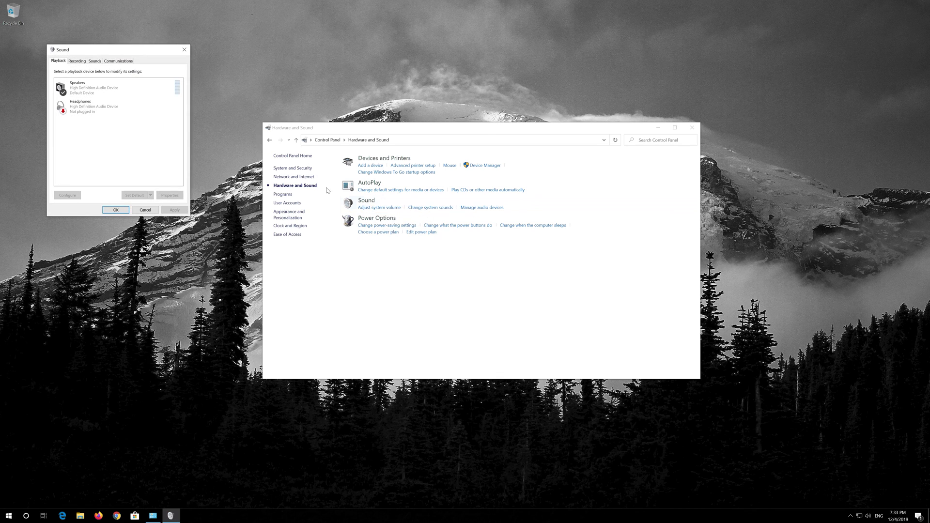
pyautogui.moveTo(134, 54); pyautogui.dragTo(462, 143)
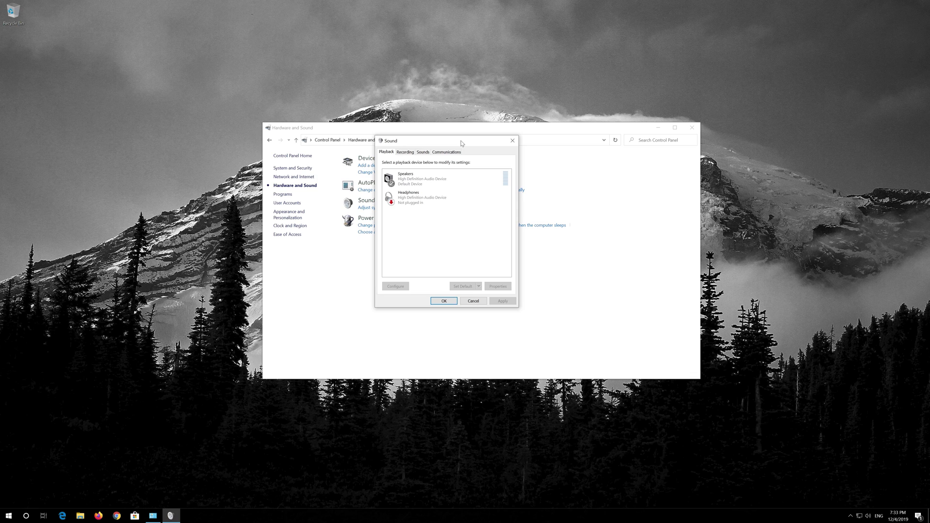
# Step: Disable all enhancements in the properties of the Speakers playback device, then apply and confirm the change
pyautogui.click(443, 183)
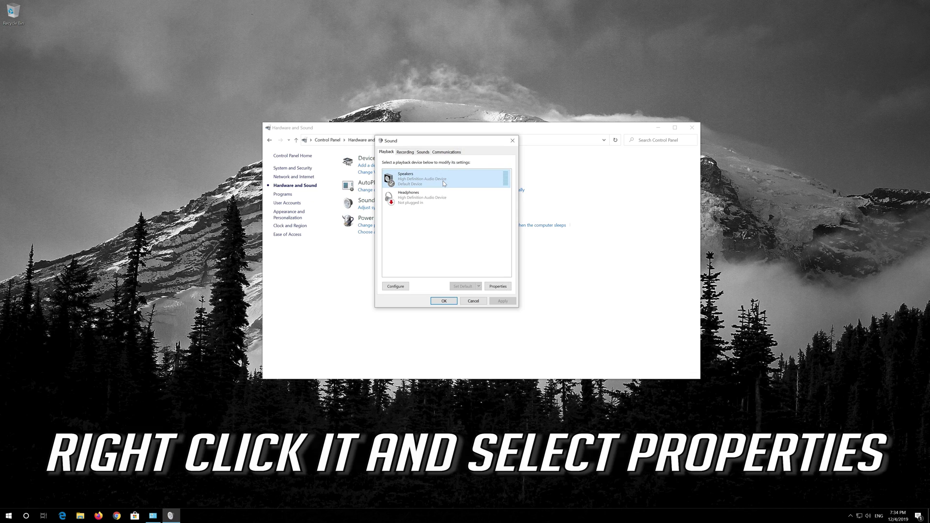
pyautogui.rightClick(444, 183)
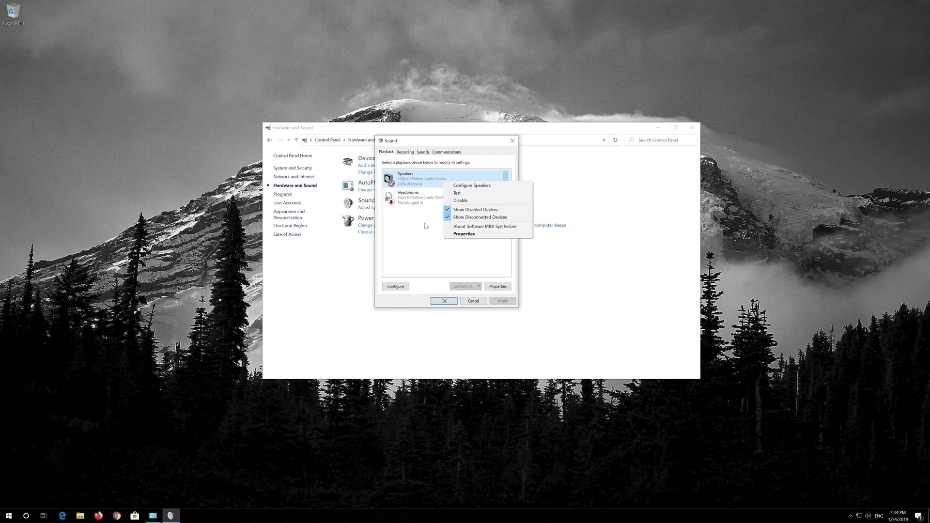
pyautogui.click(495, 234)
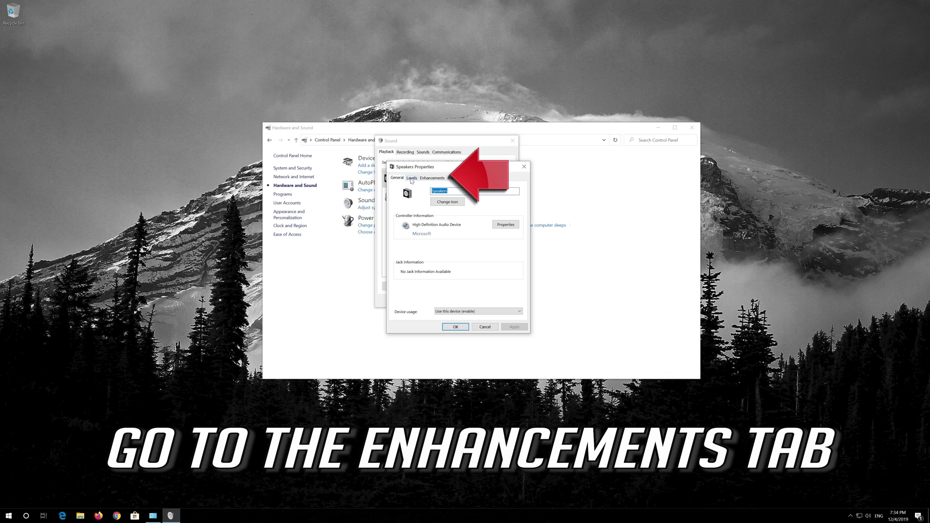
pyautogui.click(442, 178)
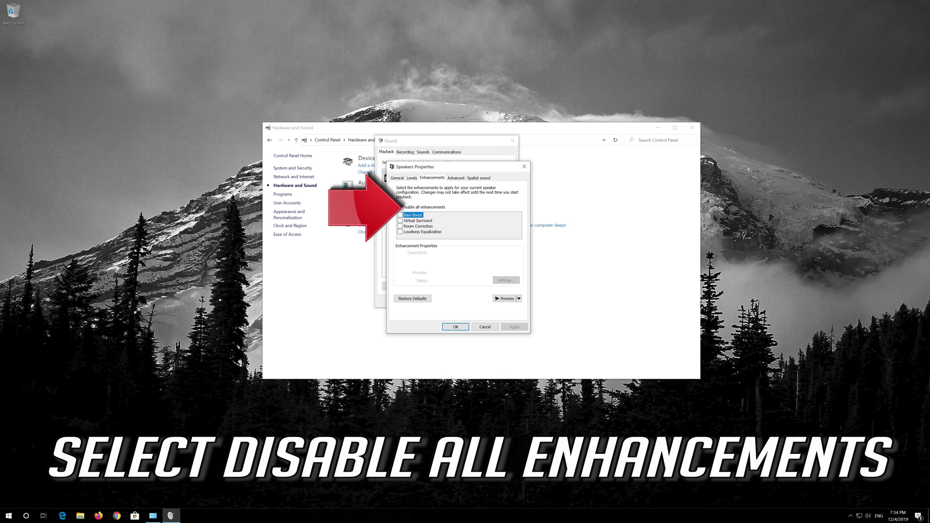
pyautogui.click(401, 208)
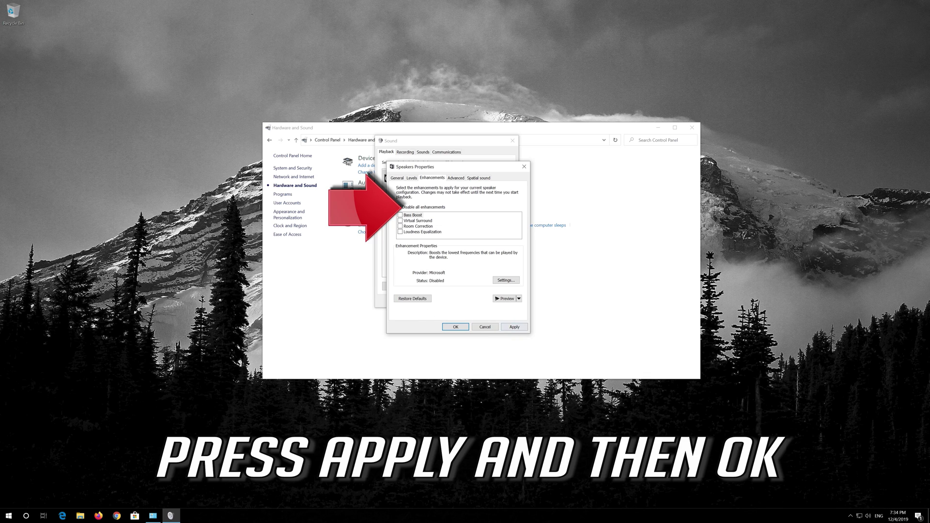
pyautogui.click(523, 328)
pyautogui.click(453, 329)
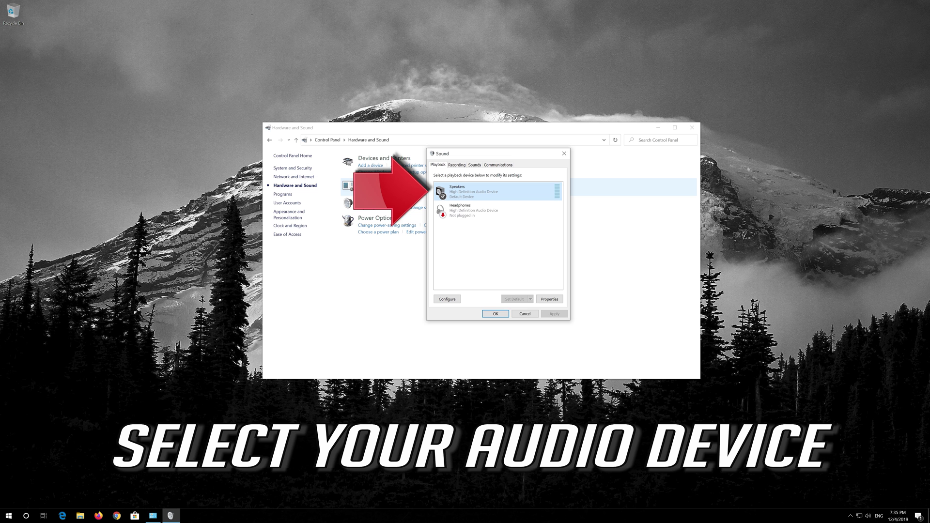
# Step: Review the default format and exclusive mode settings in the Speakers' advanced properties, then confirm and close the Sound dialog
pyautogui.rightClick(490, 194)
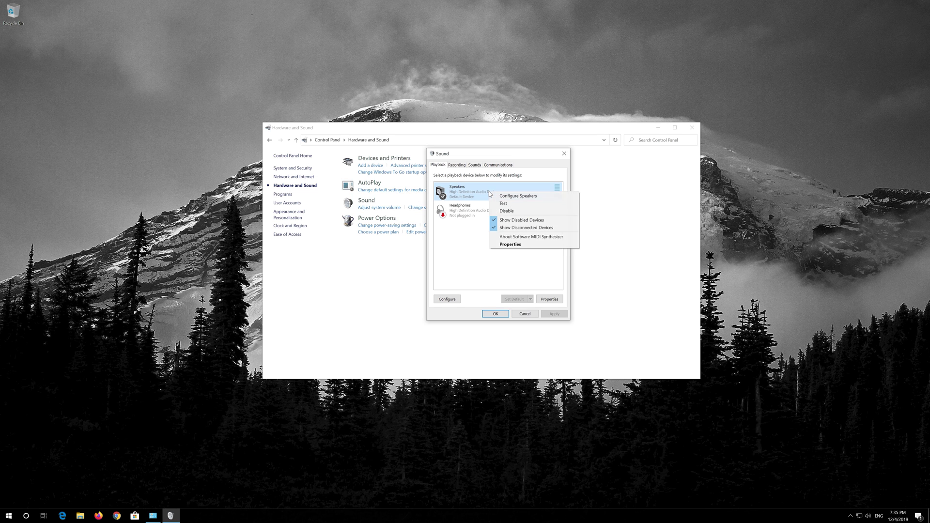
pyautogui.click(530, 245)
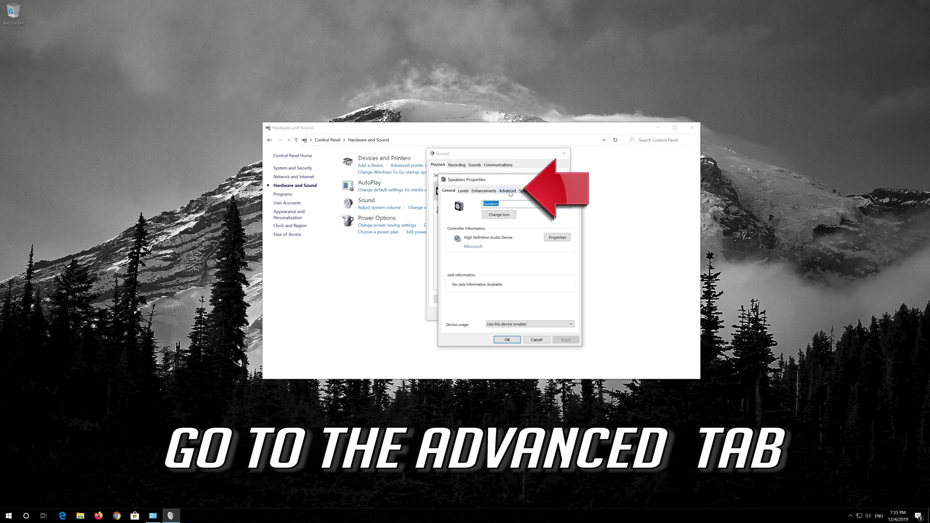
pyautogui.click(508, 191)
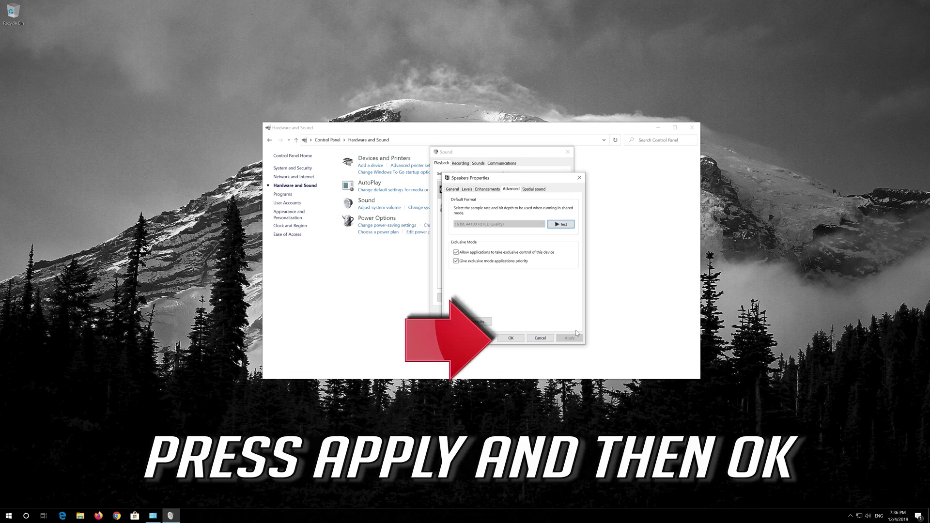
pyautogui.click(502, 338)
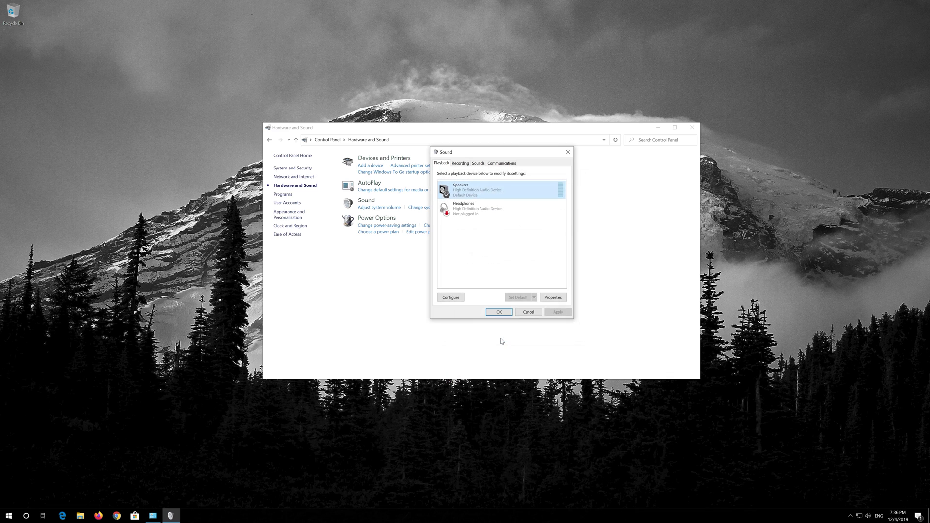
pyautogui.click(500, 312)
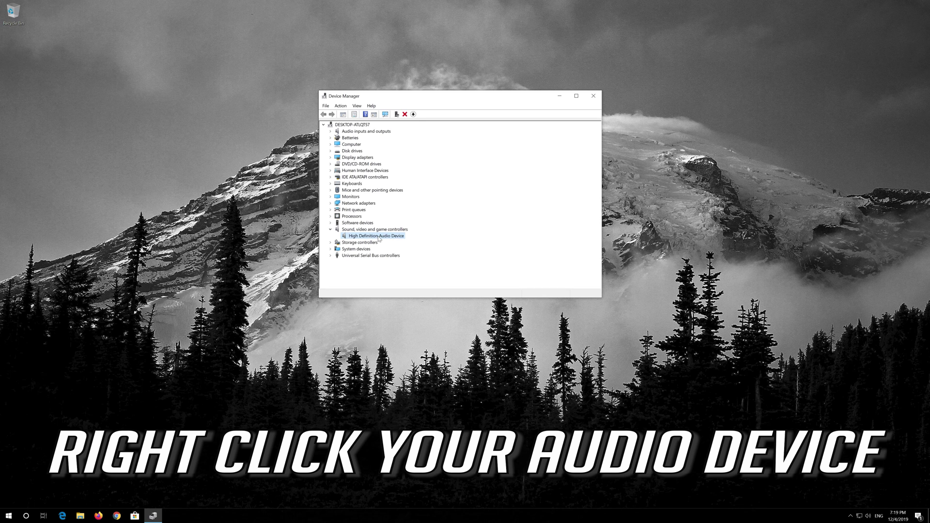
# Step: Uninstall the High Definition Audio Device under Sound, video and game controllers in Device Manager
pyautogui.rightClick(381, 237)
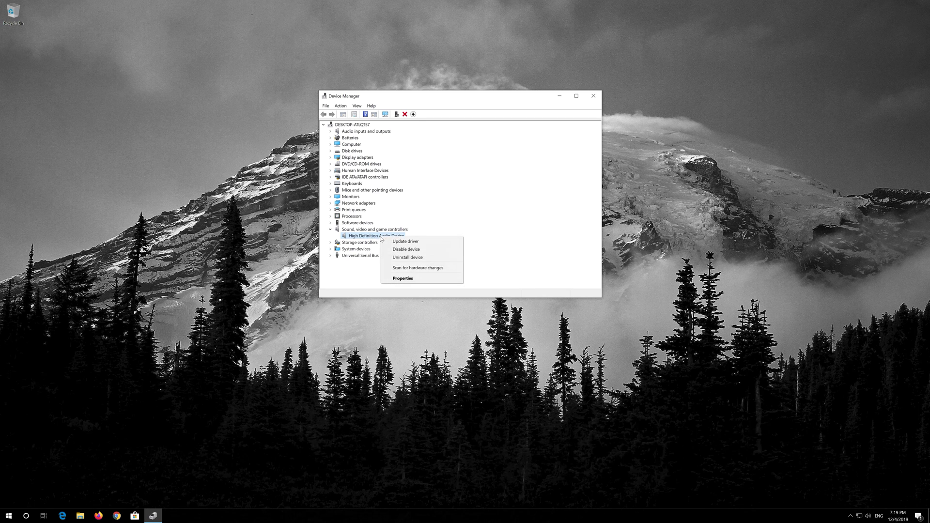
pyautogui.click(430, 258)
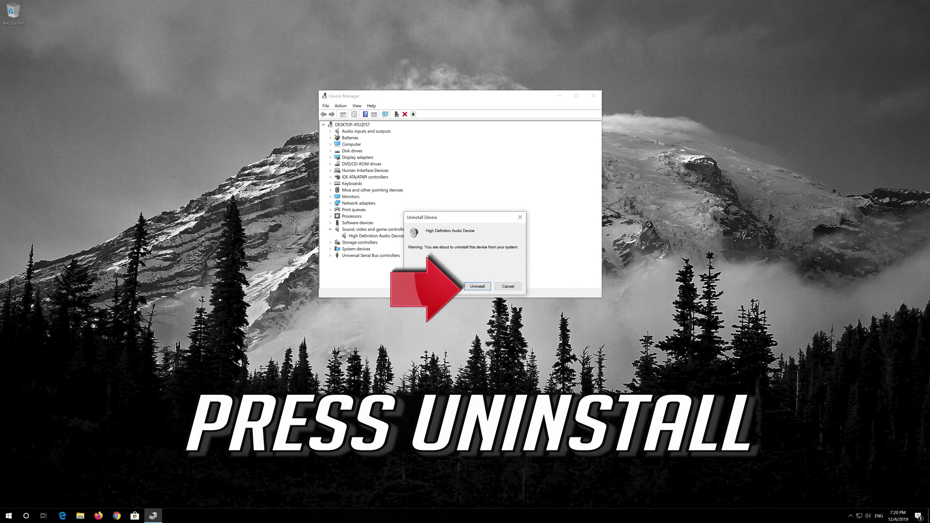
pyautogui.click(477, 286)
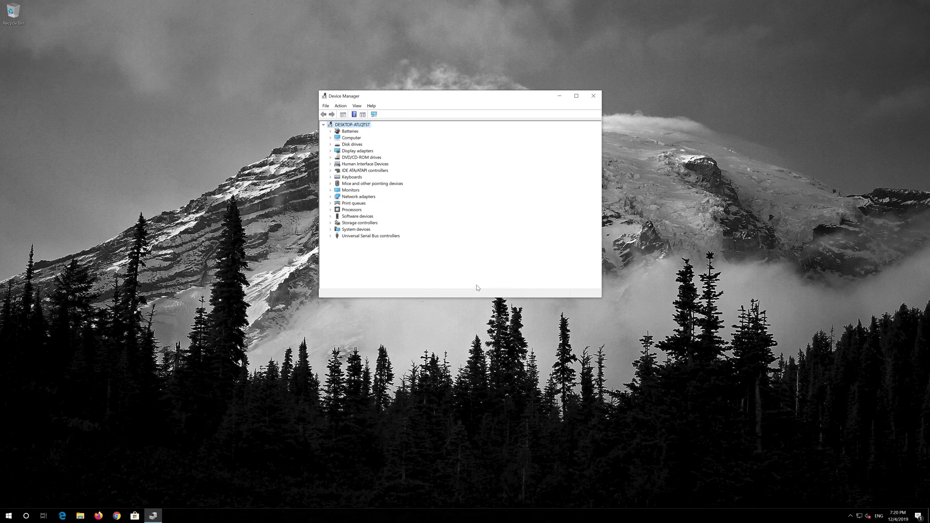
# Step: Close Device Manager and restart the computer
pyautogui.click(594, 97)
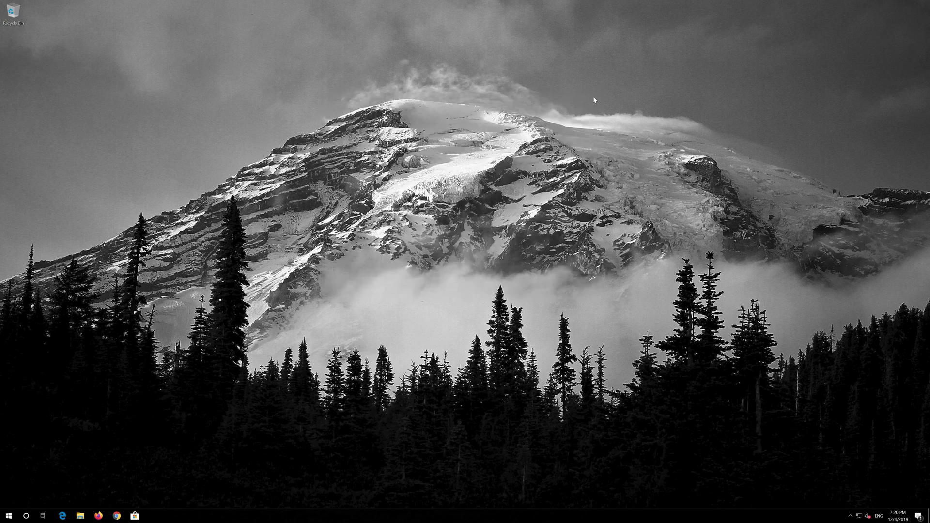
pyautogui.click(9, 516)
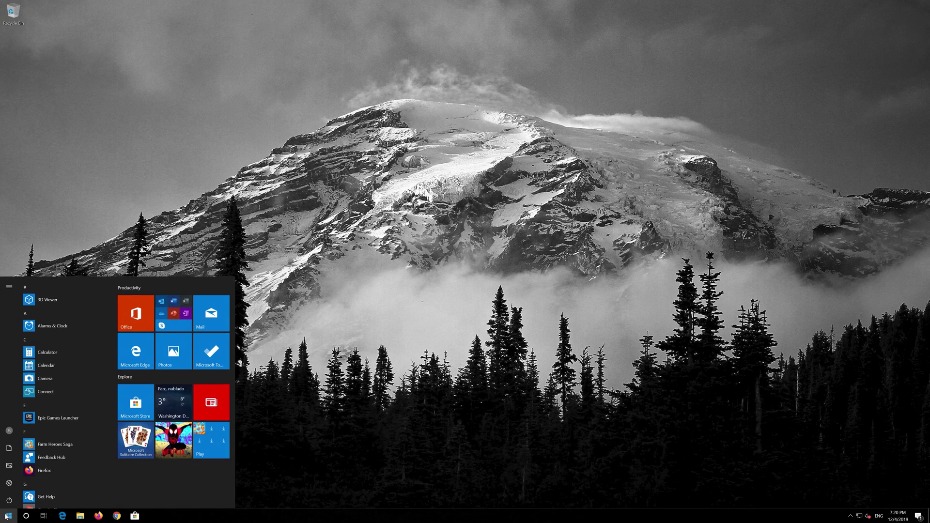
pyautogui.click(12, 501)
pyautogui.click(18, 485)
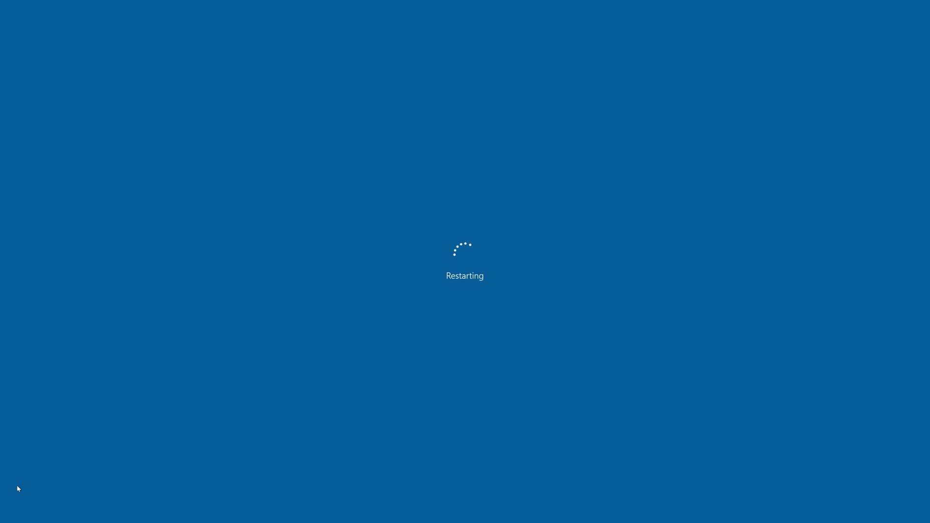
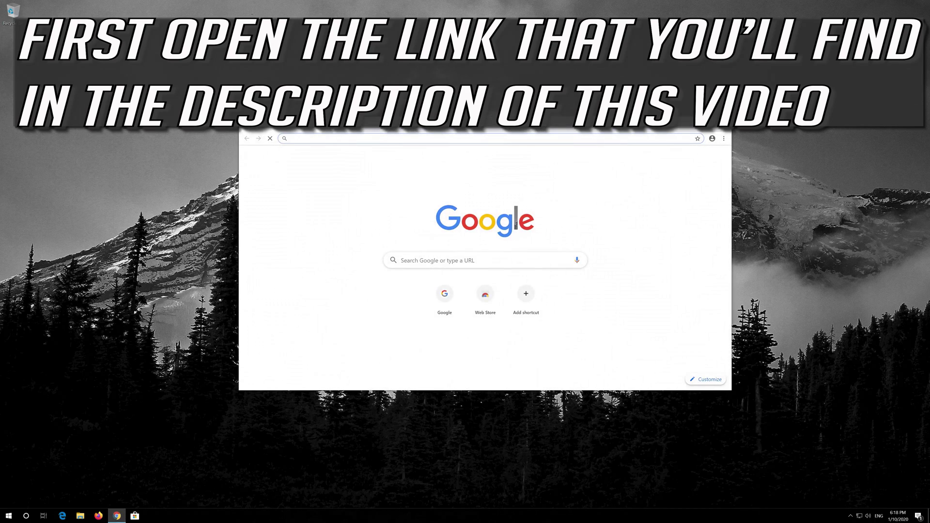
pyautogui.write('https://www.microsoft.com/en-us/software-download/windows10')
pyautogui.press('Return')
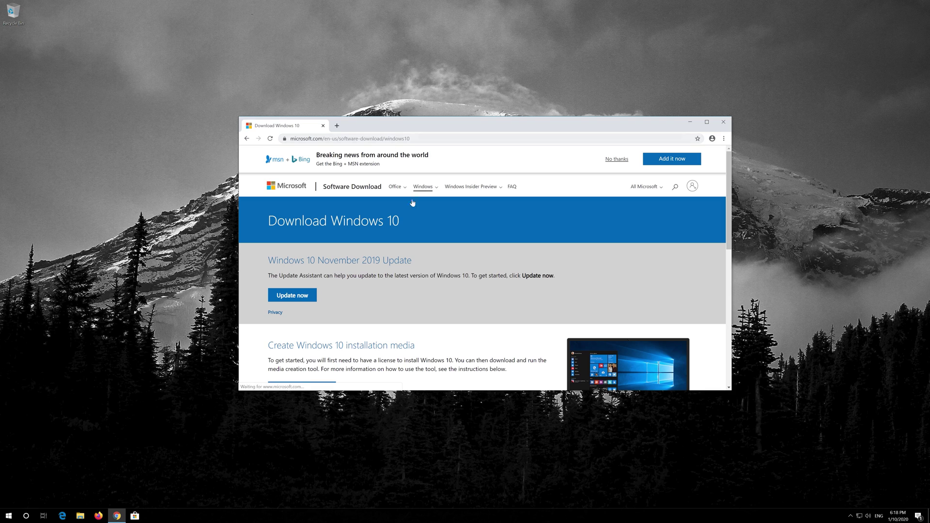
pyautogui.scroll(-1, 452, 285)
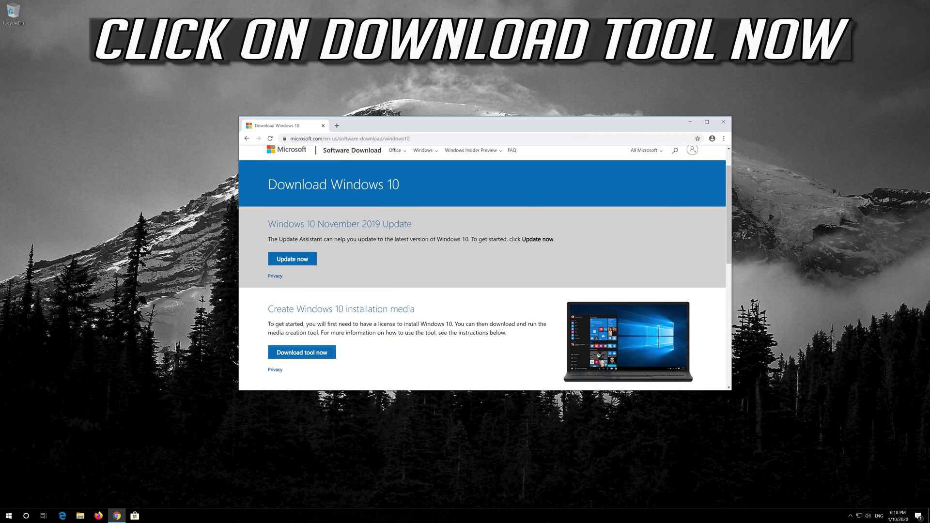
pyautogui.click(320, 354)
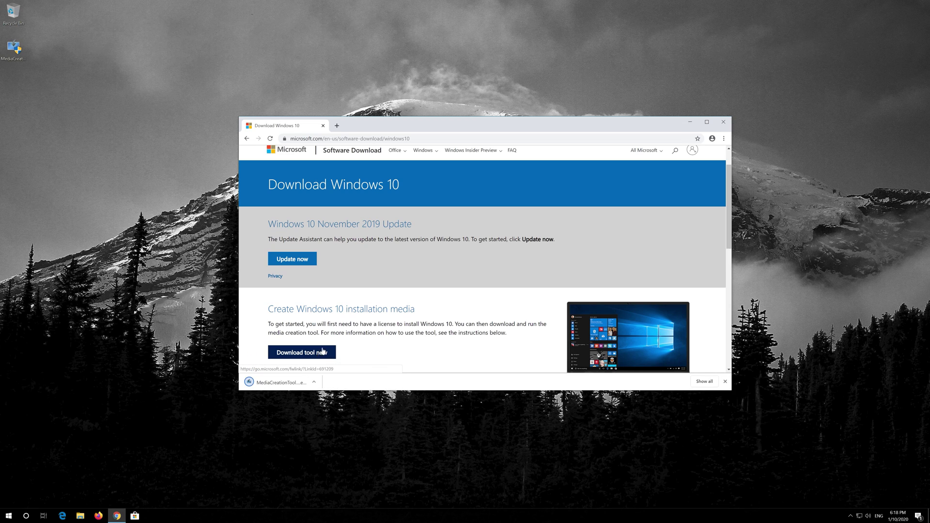
pyautogui.click(724, 127)
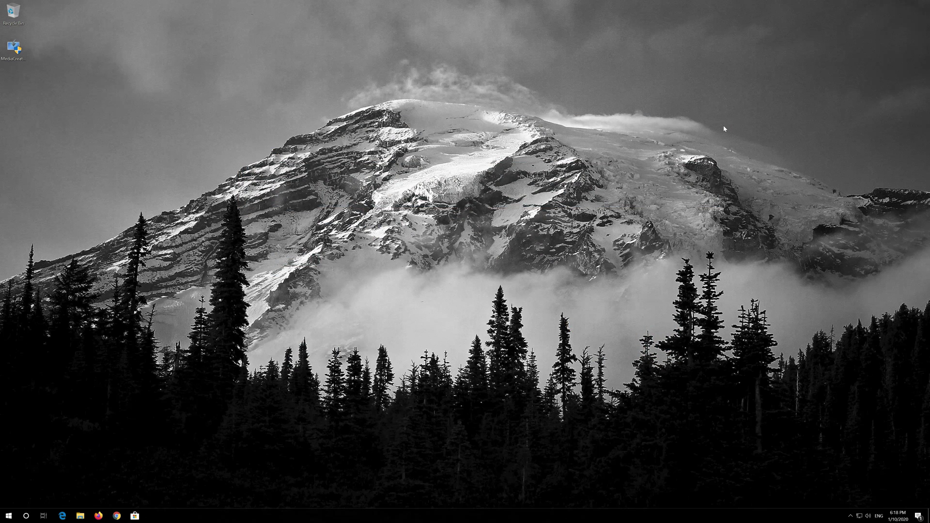
# Step: Run the downloaded MediaCreationTool from the desktop, allow it to make changes, and accept its license terms
pyautogui.doubleClick(14, 54)
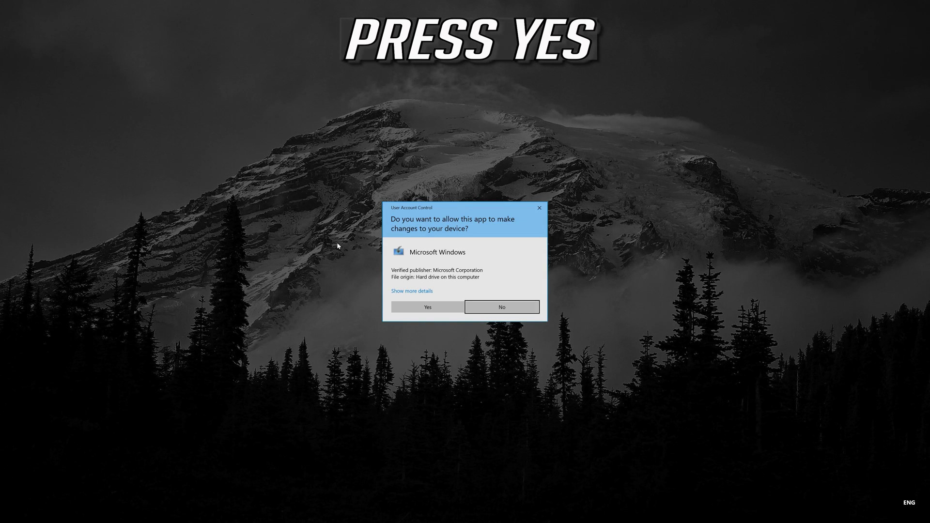
pyautogui.click(425, 309)
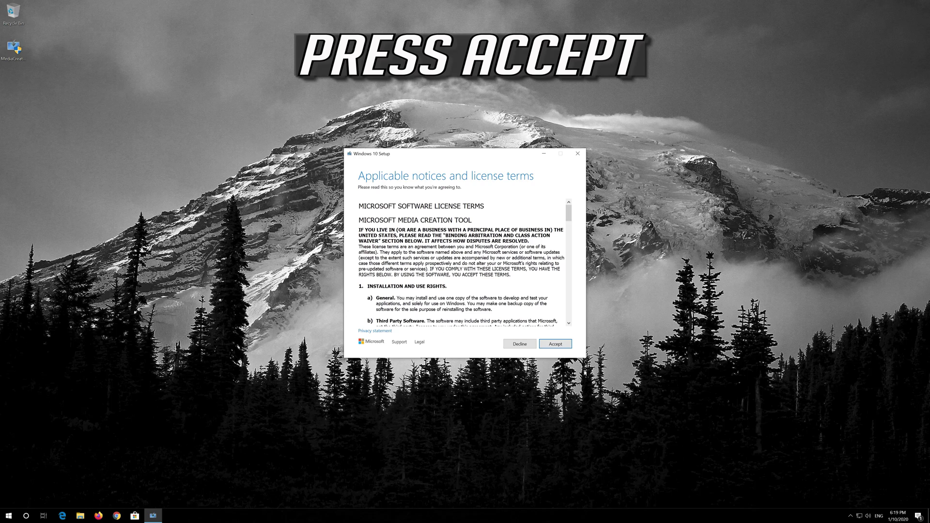
pyautogui.click(569, 344)
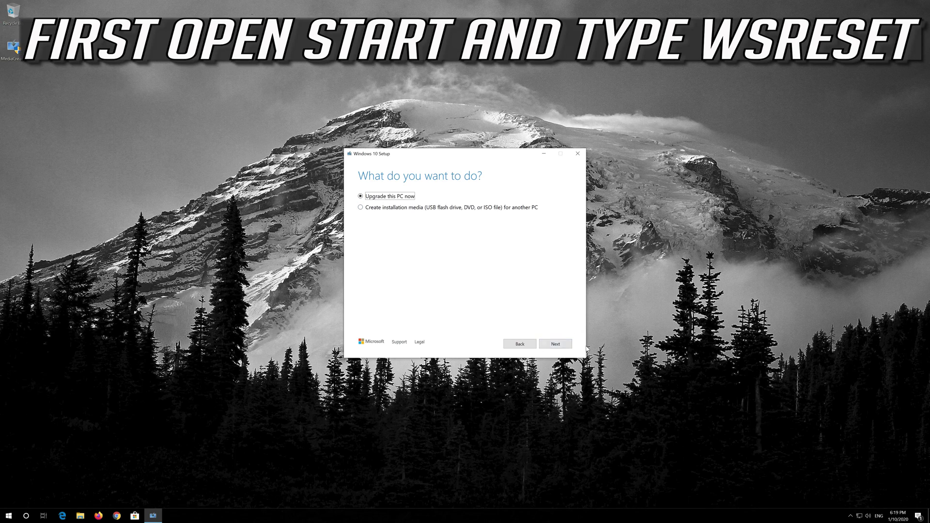
# Step: Upgrade this PC now, accepting the license terms and installing Windows 10 Pro while keeping personal files and apps
pyautogui.click(551, 350)
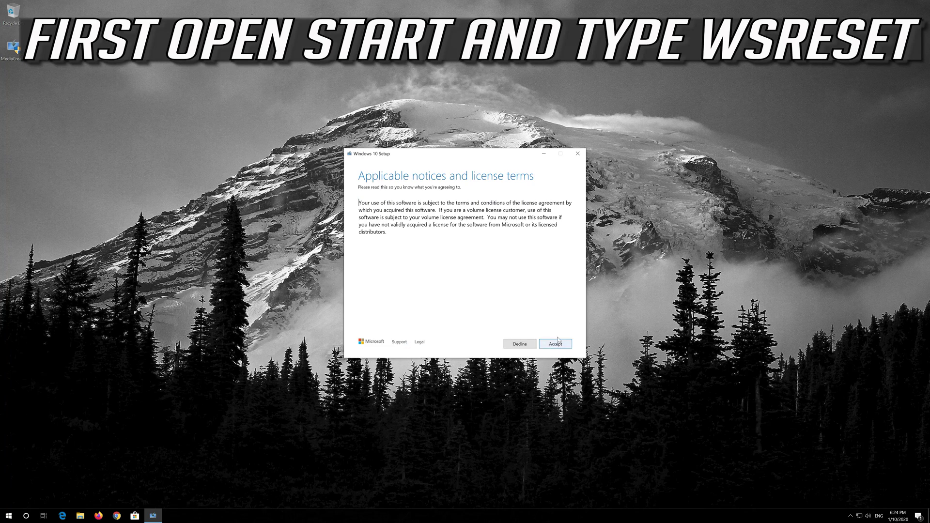
pyautogui.click(558, 345)
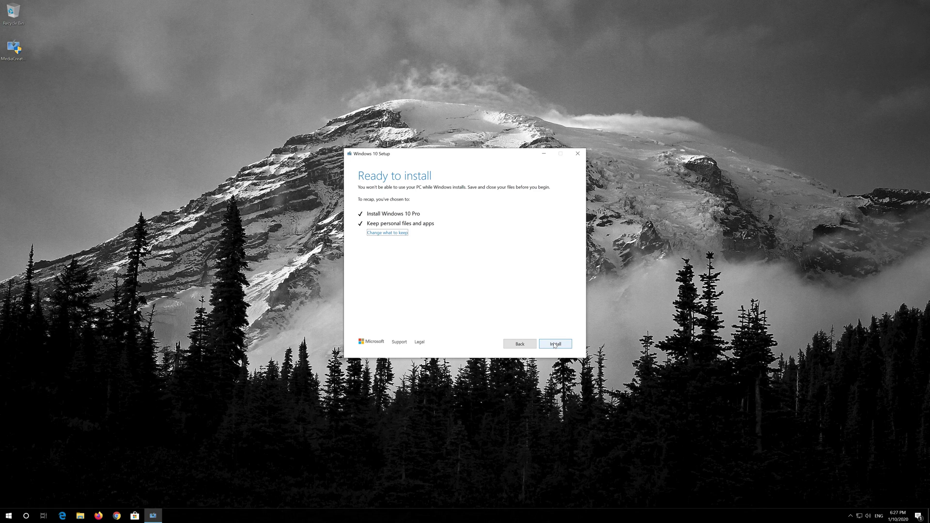
pyautogui.click(555, 345)
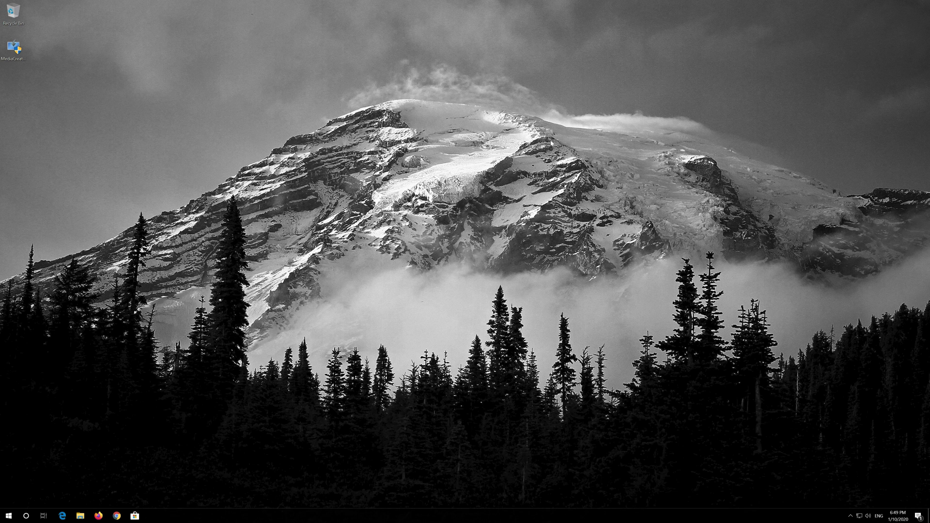
# Step: Delete the MediaCreationTool1909 file from the desktop and empty the Recycle Bin
pyautogui.rightClick(10, 58)
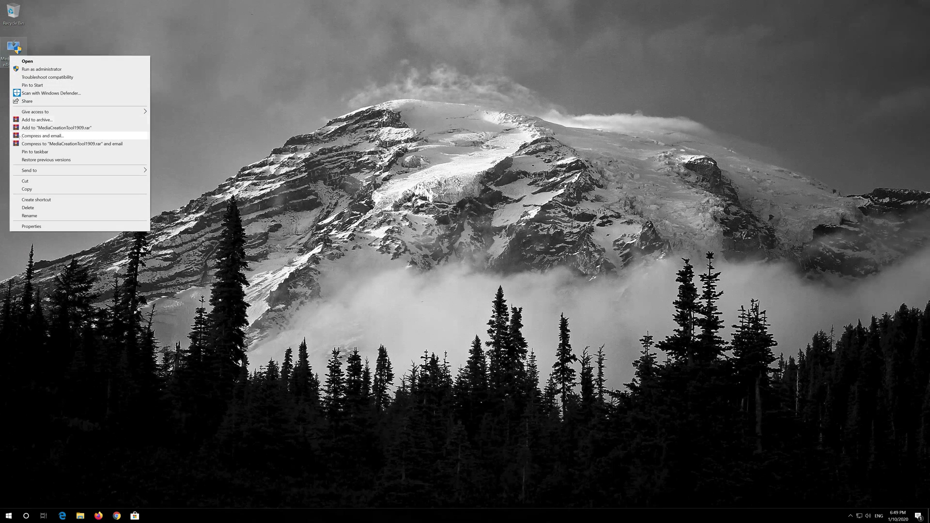
pyautogui.click(27, 208)
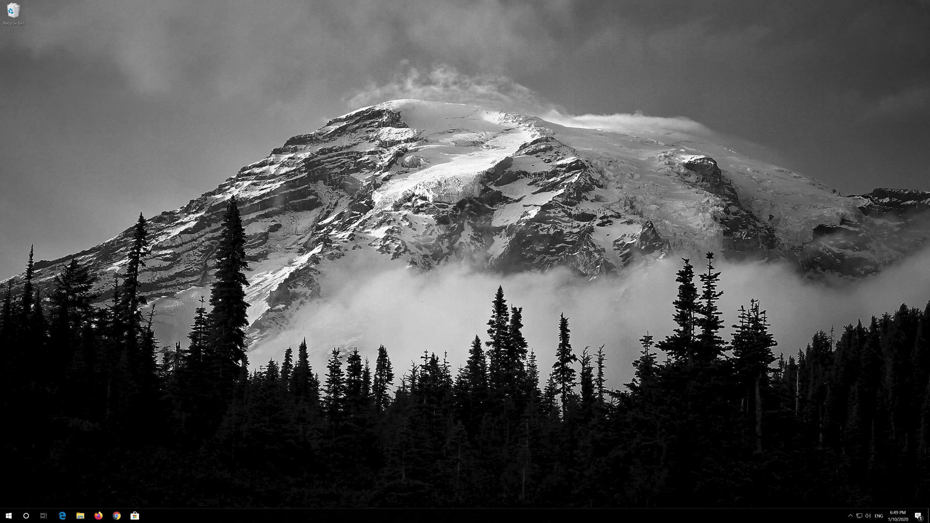
pyautogui.rightClick(10, 13)
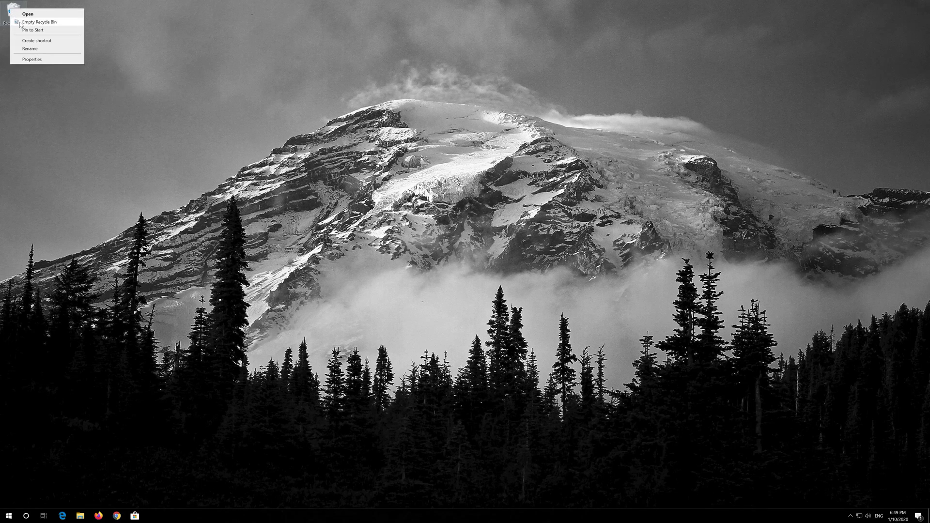
pyautogui.click(29, 21)
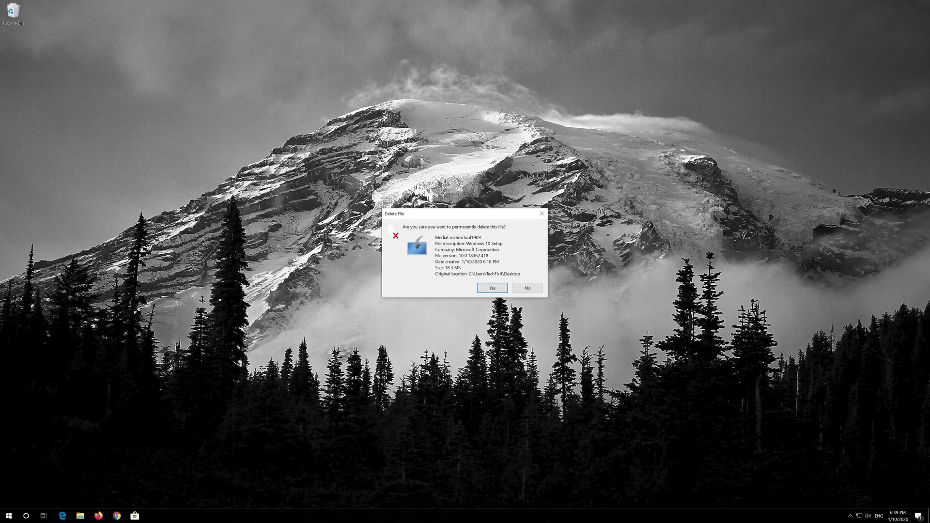
pyautogui.click(503, 289)
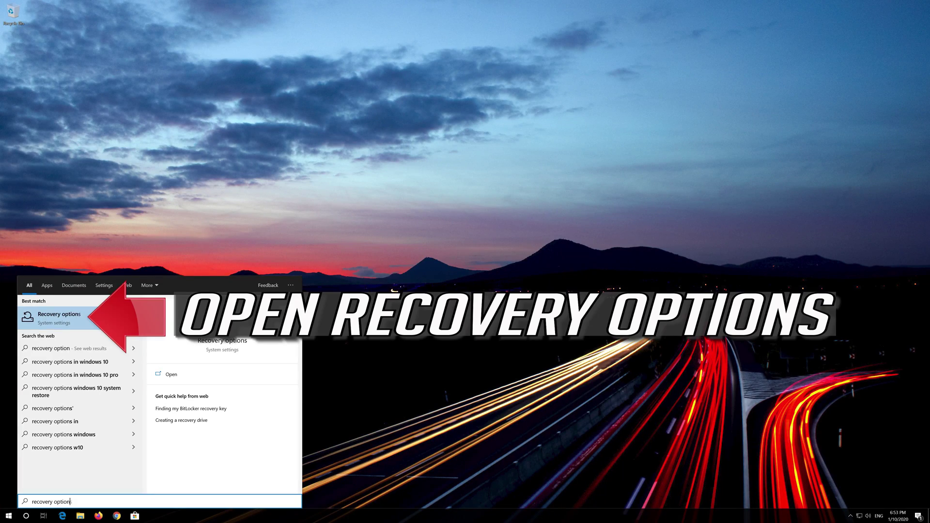
# Step: Open Recovery options in Windows Settings and restart the computer into Advanced startup
pyautogui.click(81, 319)
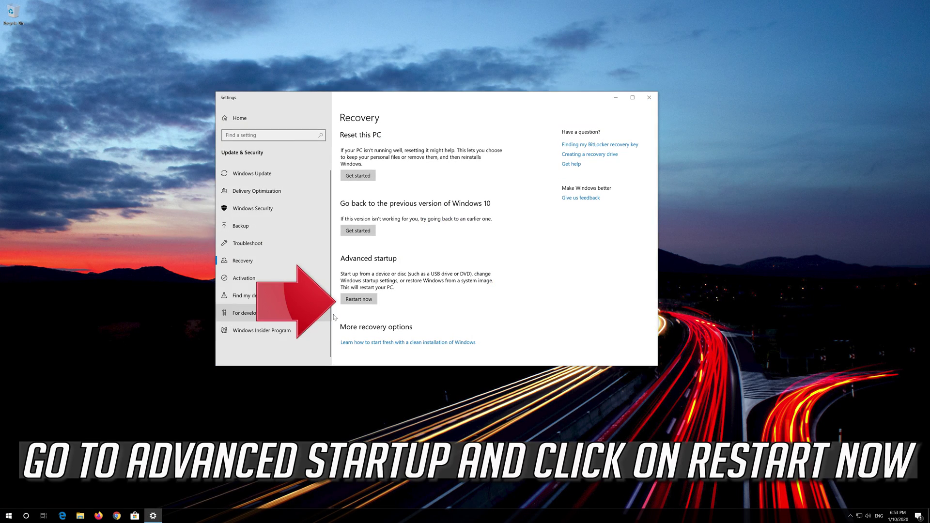
pyautogui.click(360, 301)
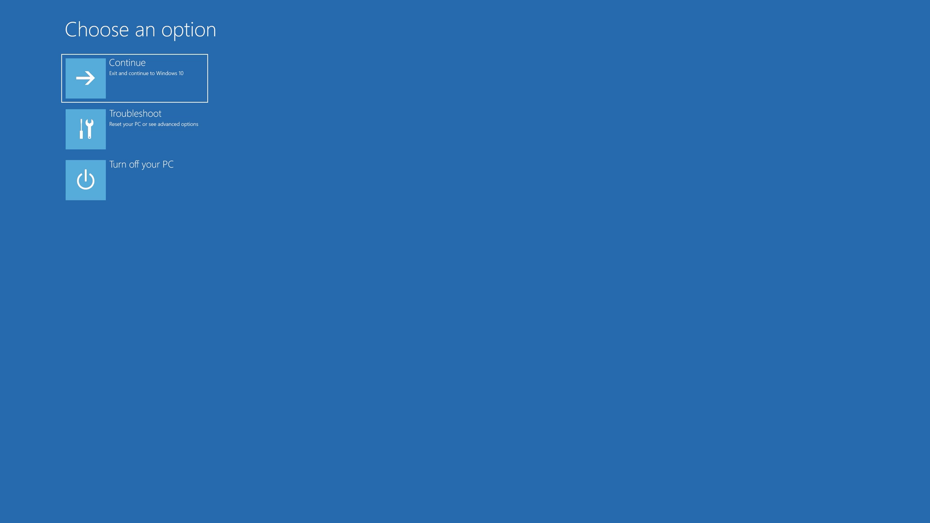
# Step: Start System Restore from the advanced troubleshooting options and continue with the listed user account, leaving its password blank
pyautogui.click(150, 134)
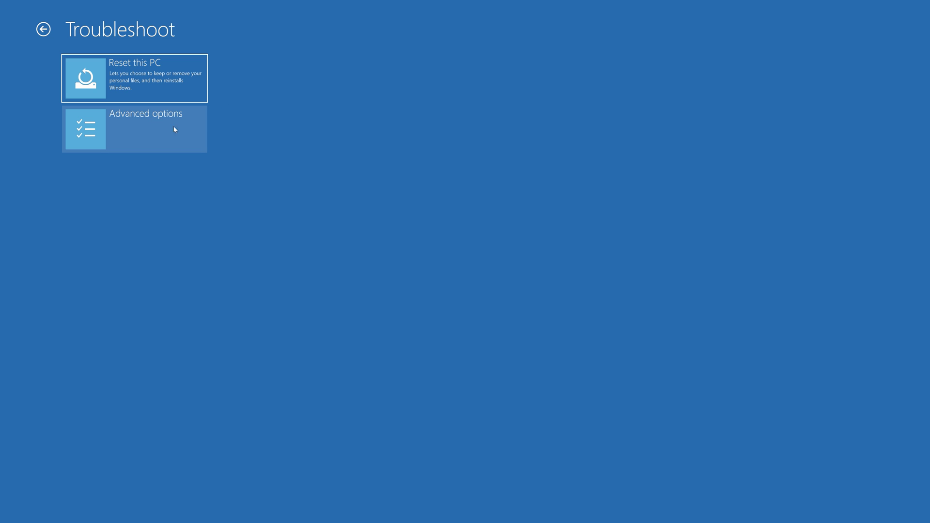
pyautogui.click(149, 135)
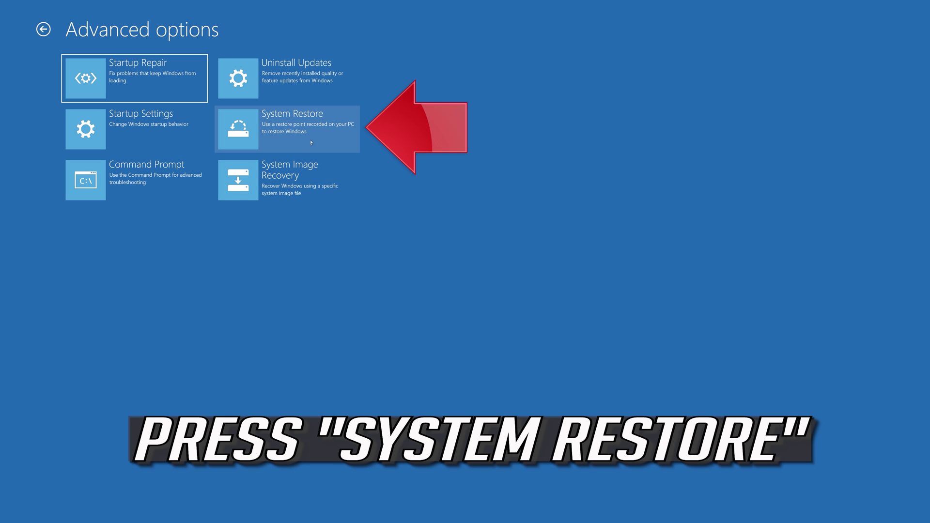
pyautogui.click(306, 141)
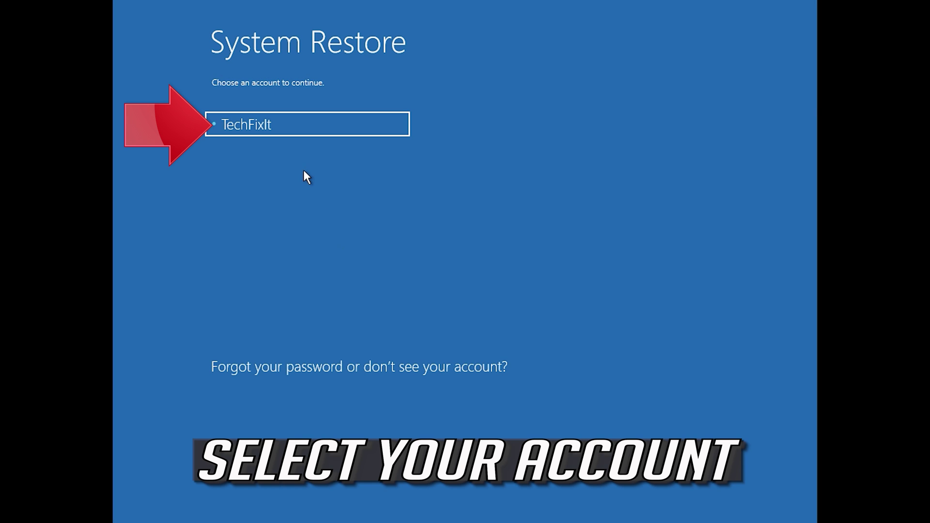
pyautogui.click(317, 122)
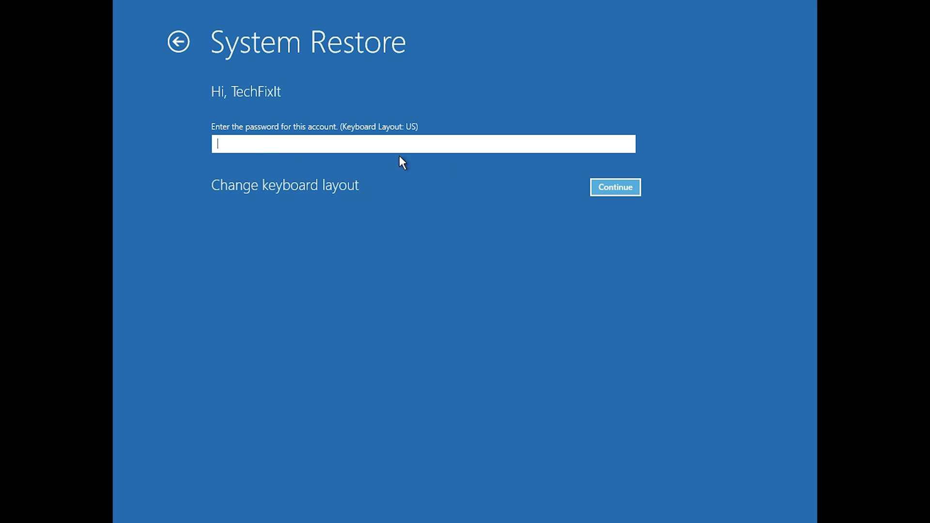
pyautogui.click(603, 187)
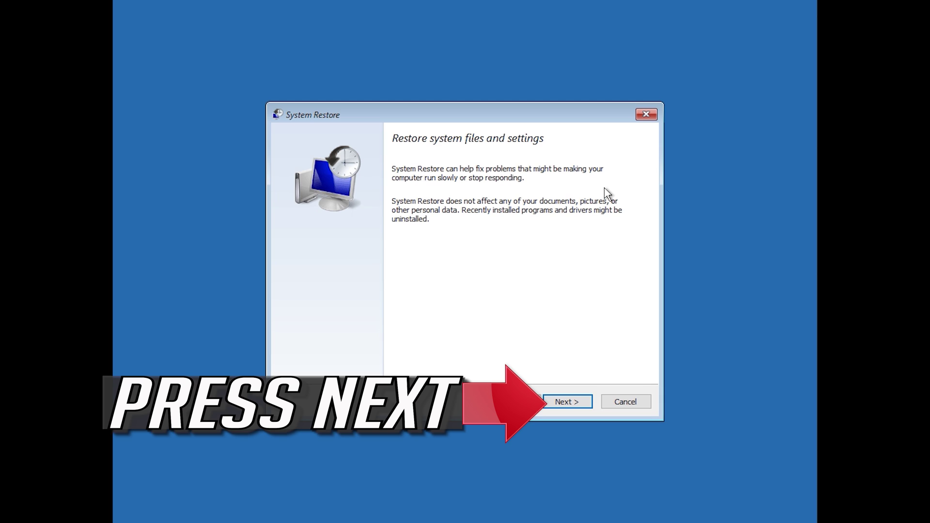
# Step: Restore the computer to the manual restore point of 1/10/2020 12:21:42 AM, confirm the restore, and restart the computer
pyautogui.click(568, 401)
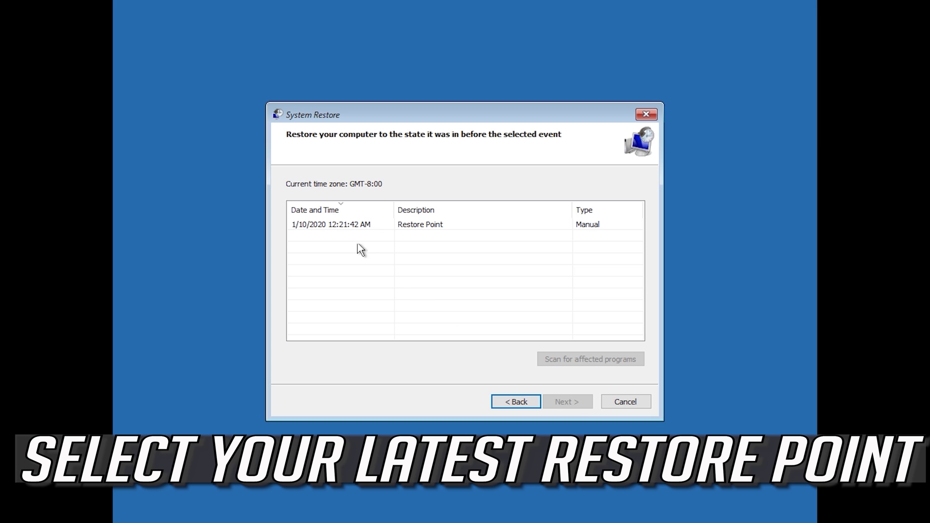
pyautogui.click(333, 226)
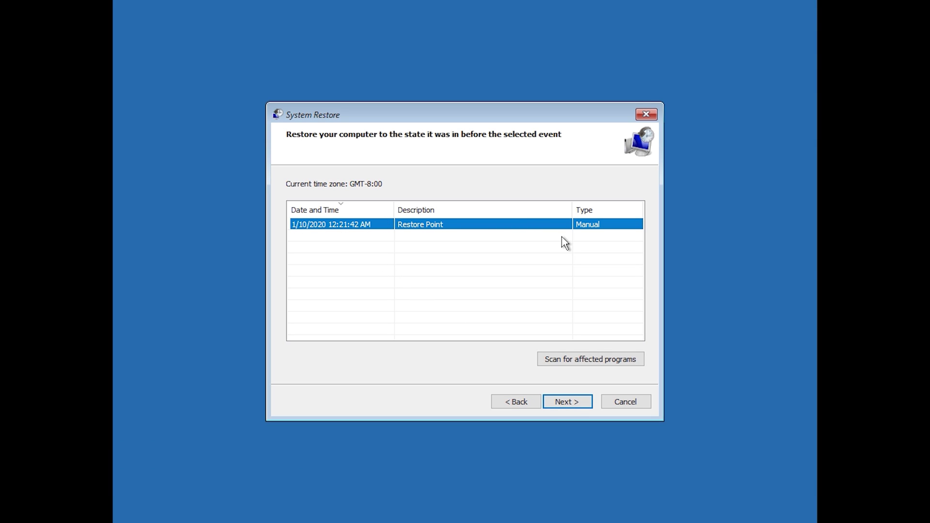
pyautogui.click(571, 408)
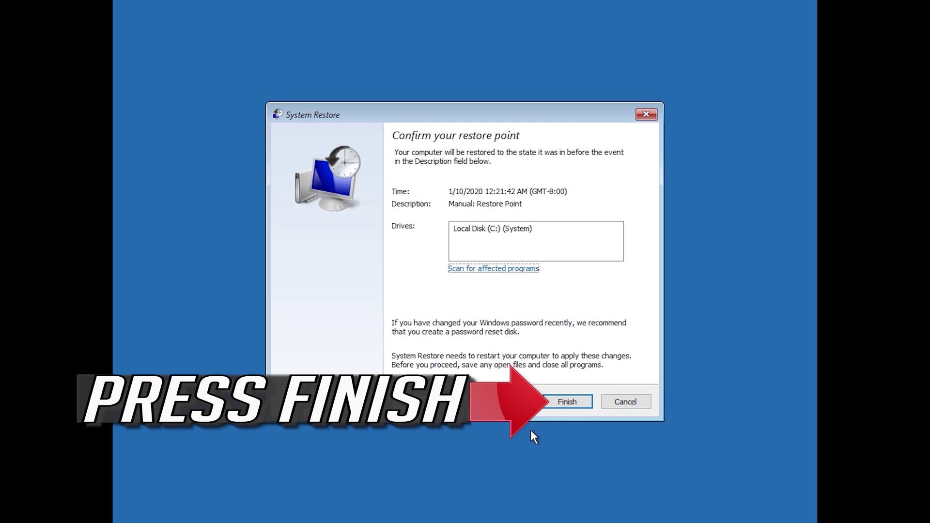
pyautogui.click(567, 402)
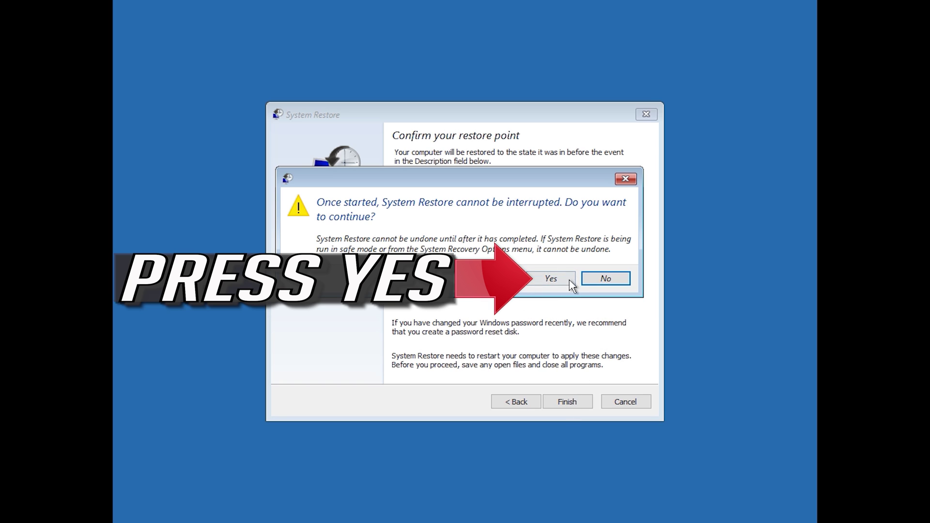
pyautogui.click(551, 286)
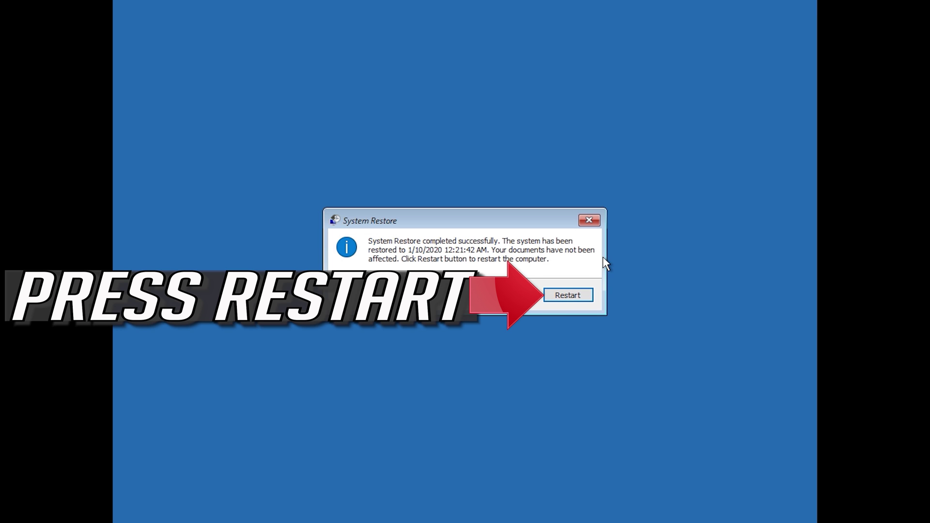
pyautogui.click(559, 298)
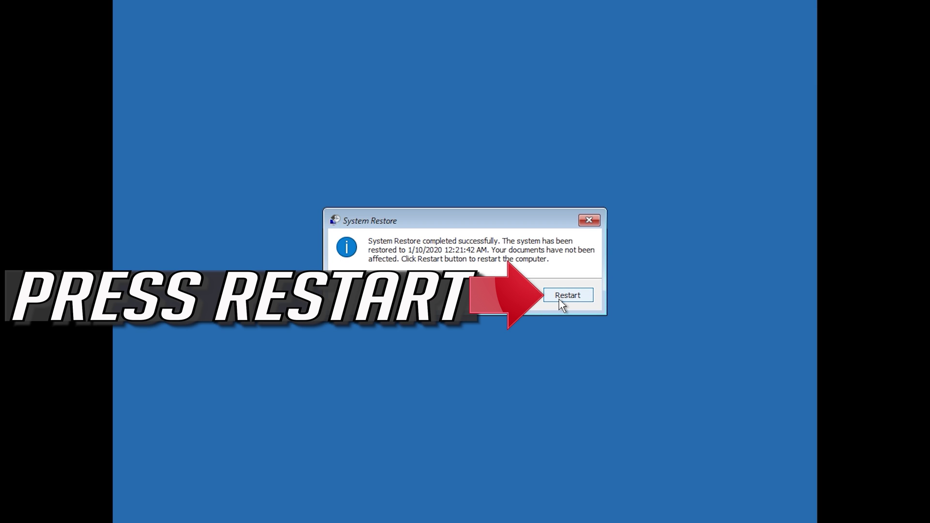